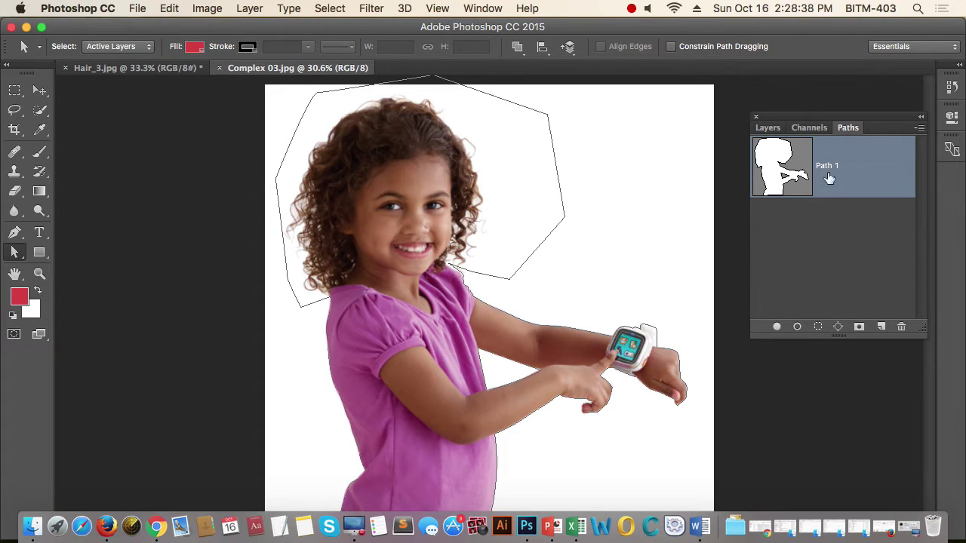
Step: Load Path 1 as a selection and copy the outlined girl from the Background onto a new layer
left_click(783, 175, "super")
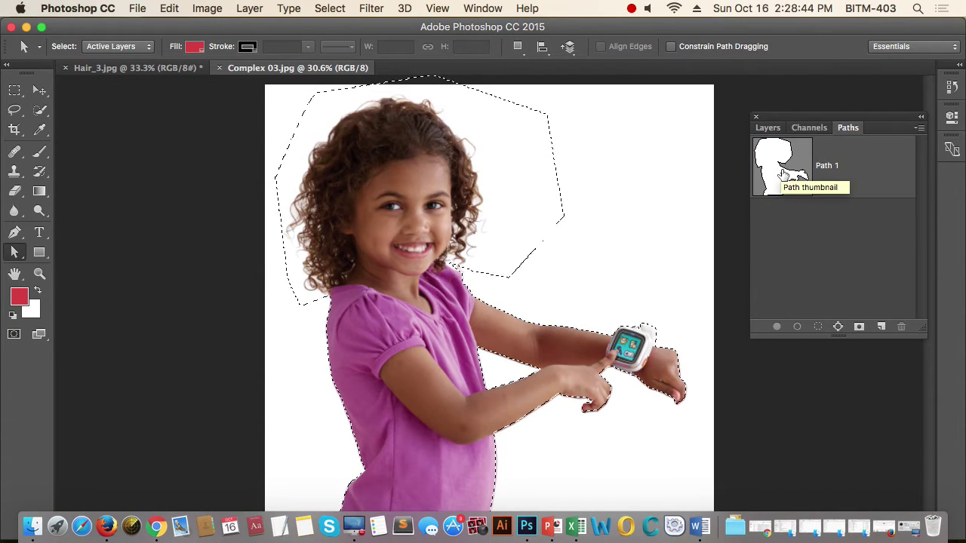
left_click(768, 128)
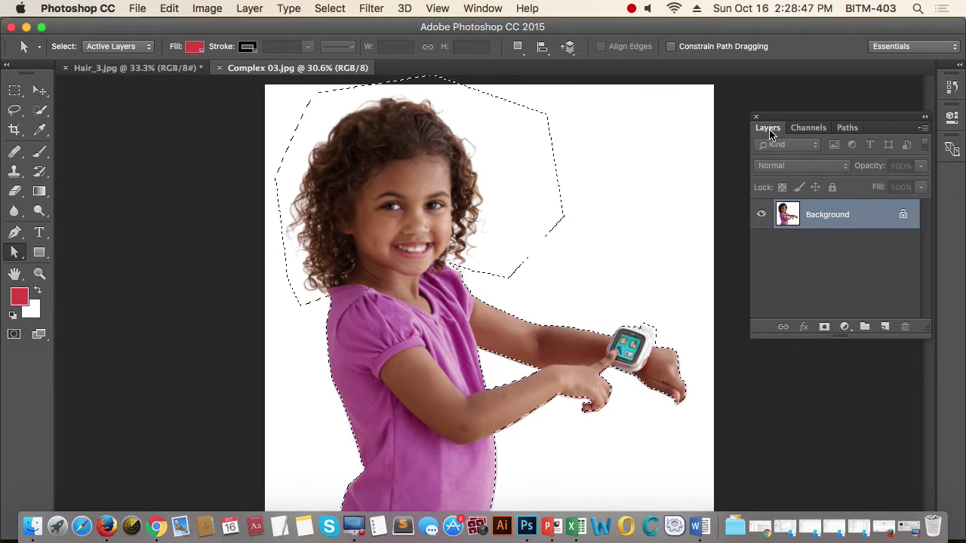
left_click(10, 91)
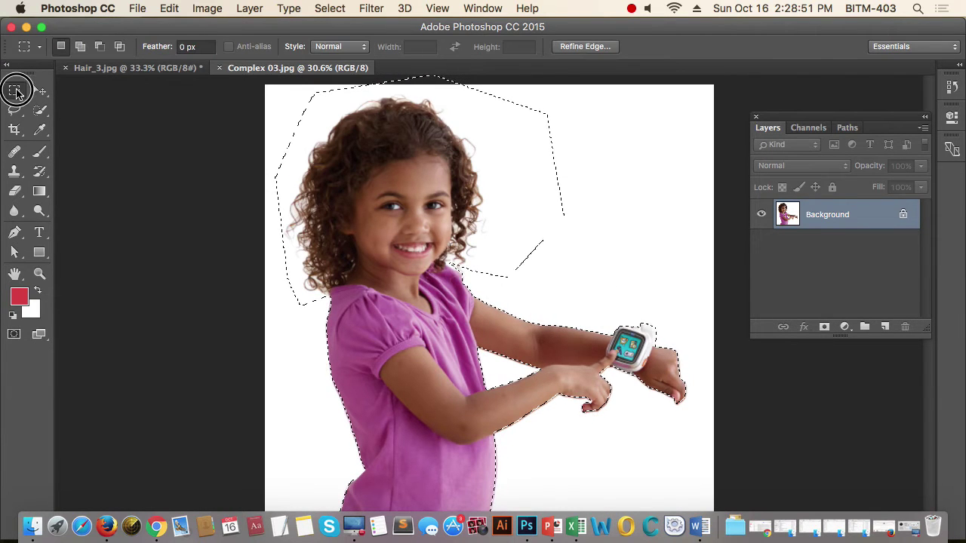
right_click(414, 213)
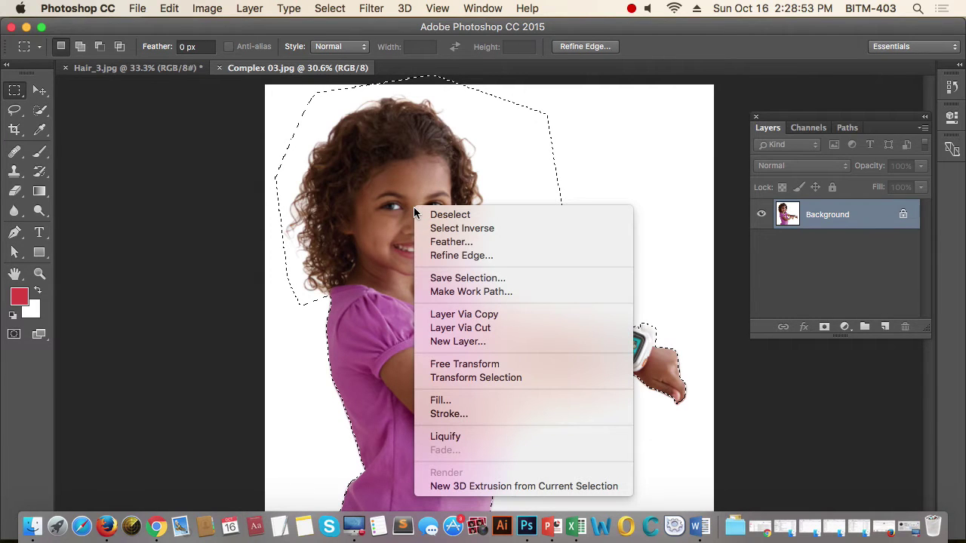
left_click(475, 313)
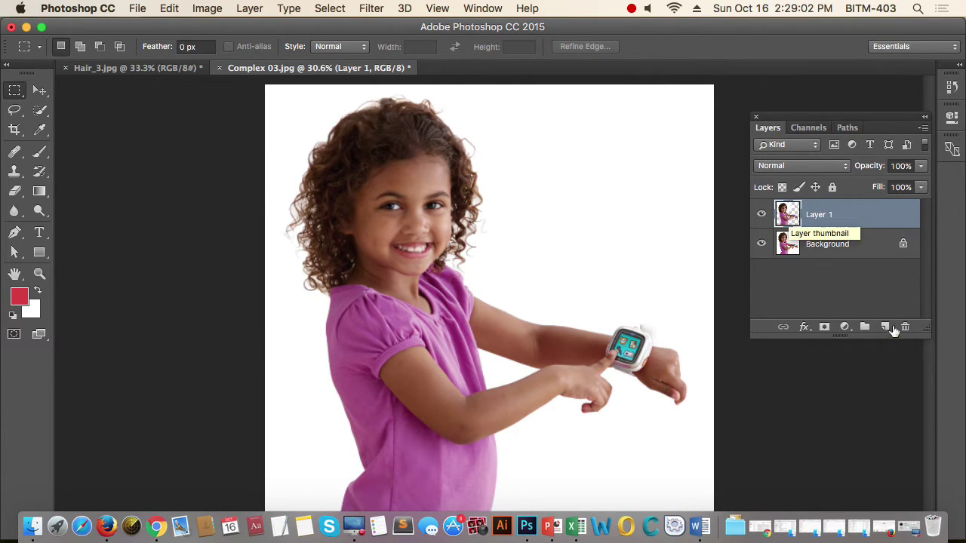
Step: Lasso loosely around the girl's head and hair on the cutout layer and open Refine Edge for that selection
left_click(18, 114)
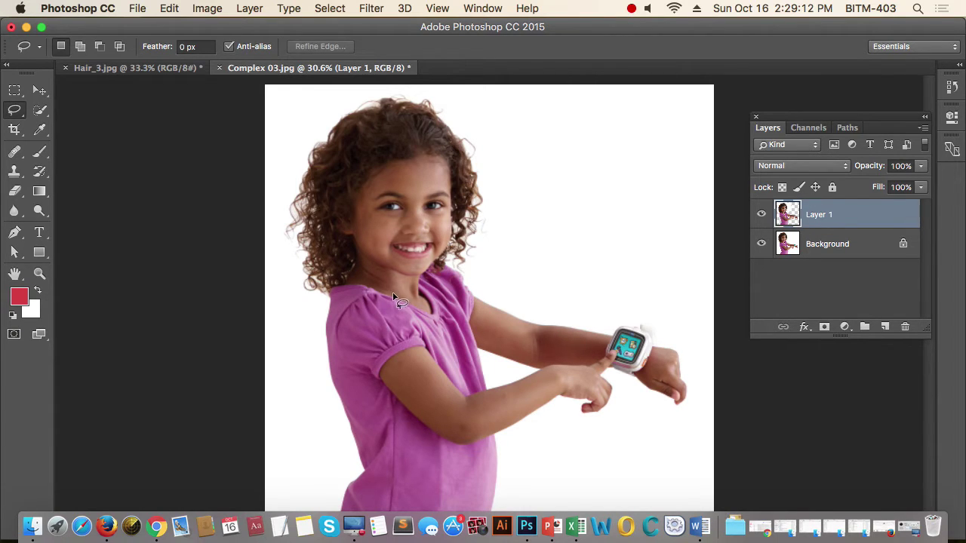
mouse_move(395, 301)
left_mouse_down()
mouse_move(318, 302)
mouse_move(291, 281)
mouse_move(274, 203)
mouse_move(301, 103)
mouse_move(363, 82)
mouse_move(483, 99)
mouse_move(524, 126)
mouse_move(555, 175)
mouse_move(567, 233)
mouse_move(550, 272)
mouse_move(394, 301)
left_mouse_up()
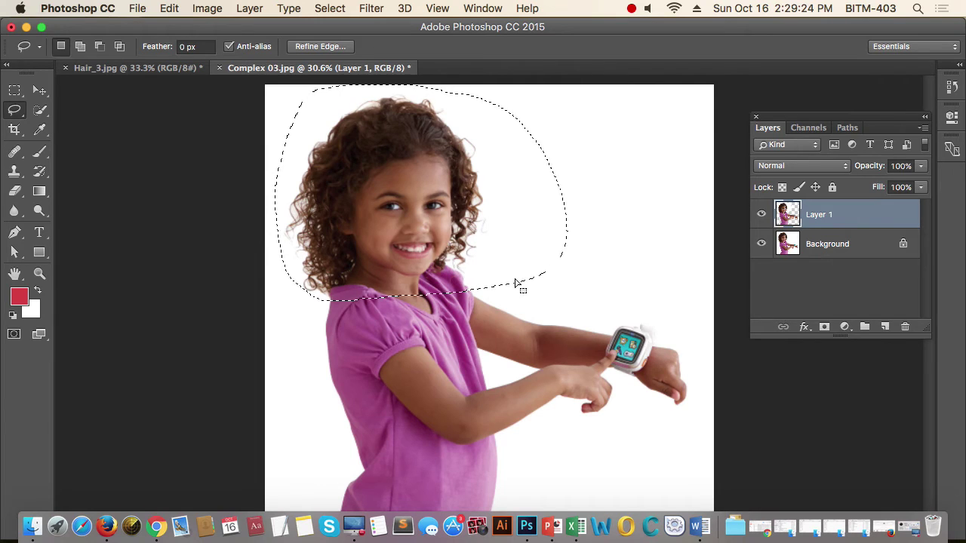
left_click(326, 45)
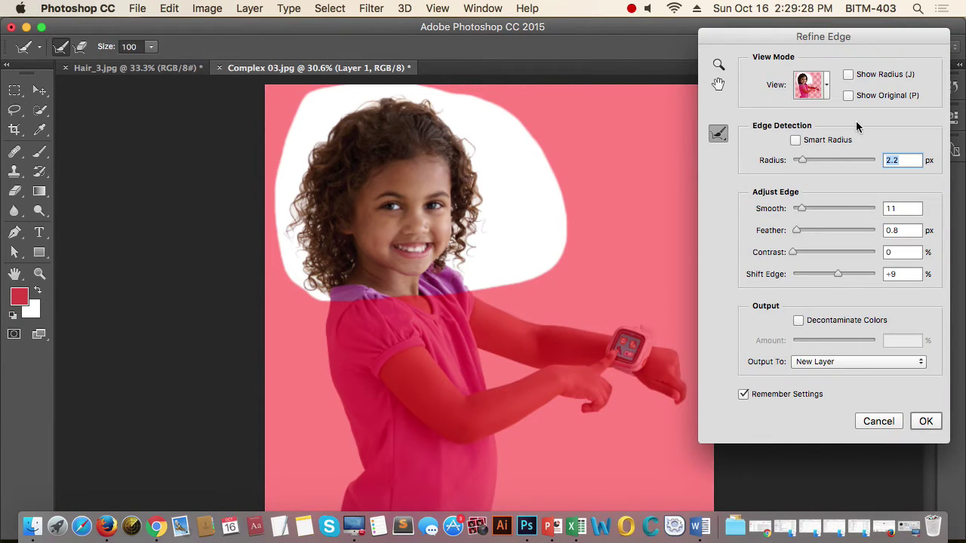
left_click_drag(886, 51, 803, 50)
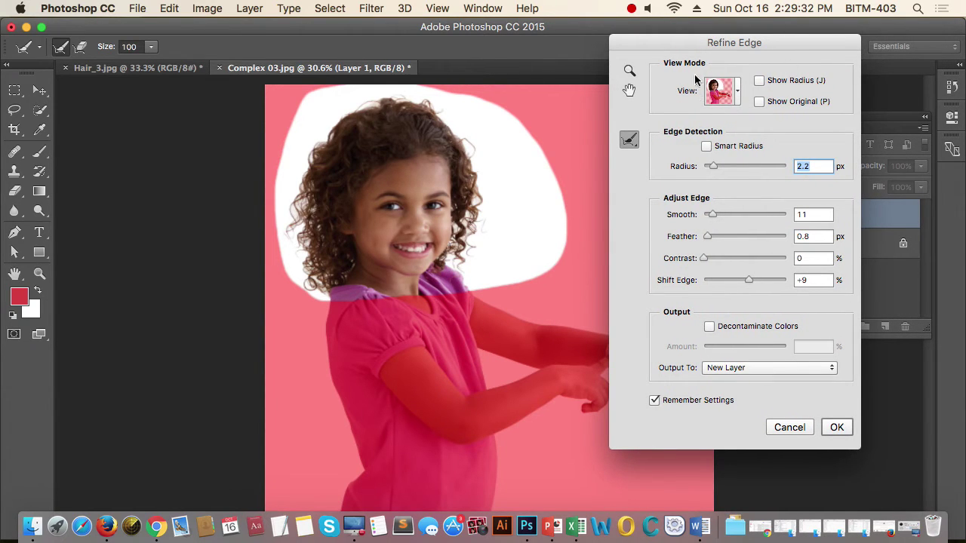
left_click(736, 99)
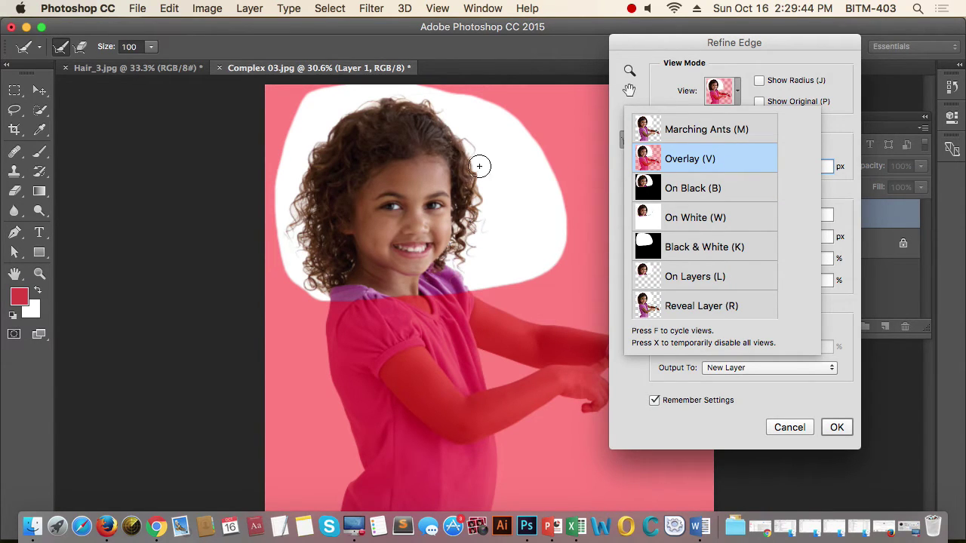
Step: Brush the Refine Radius tool over the white background surrounding the hair, starting at brush size 100
left_click(547, 160)
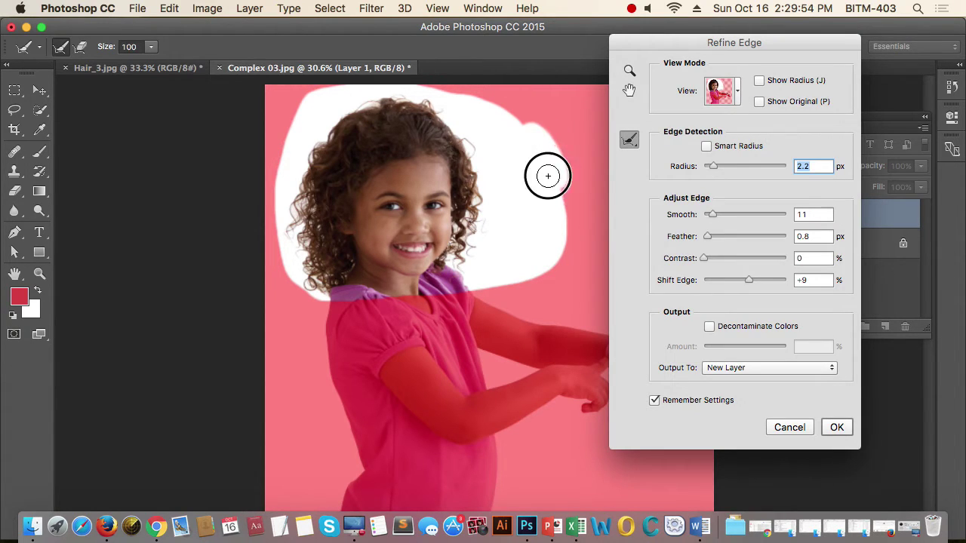
mouse_move(548, 175)
left_mouse_down()
mouse_move(559, 252)
mouse_move(512, 277)
mouse_move(538, 274)
mouse_move(485, 282)
left_mouse_up()
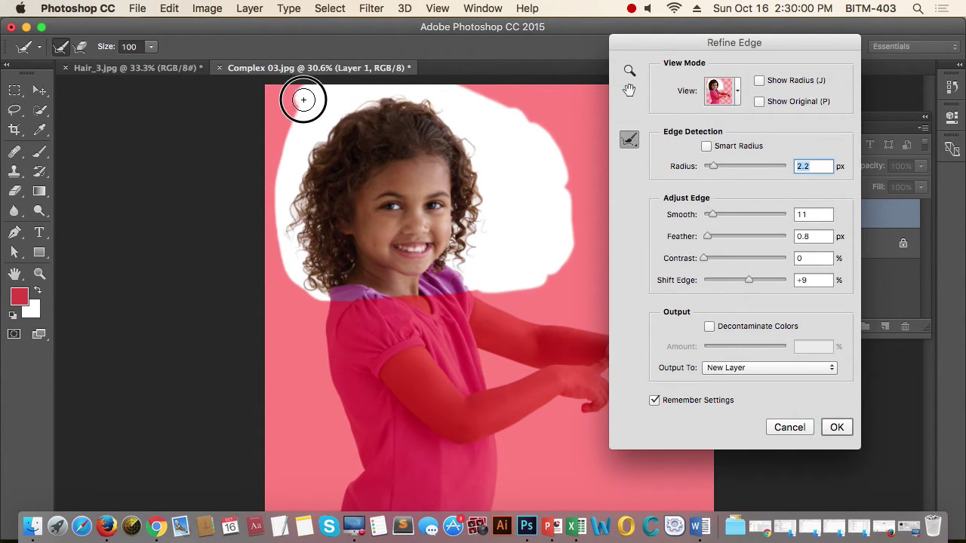
mouse_move(303, 99)
left_mouse_down()
mouse_move(275, 214)
mouse_move(281, 261)
mouse_move(320, 291)
left_mouse_up()
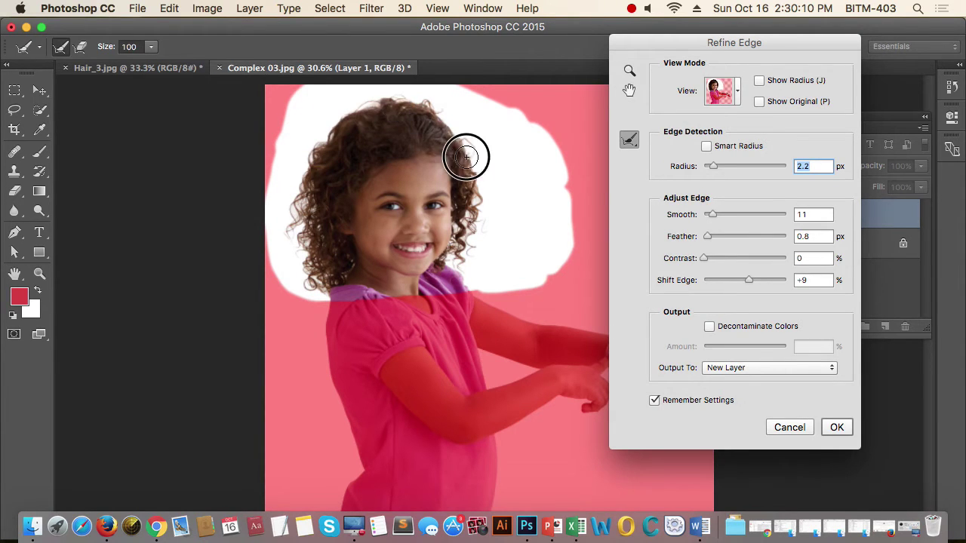
mouse_move(466, 156)
left_mouse_down()
mouse_move(469, 194)
mouse_move(477, 154)
mouse_move(478, 200)
mouse_move(457, 256)
mouse_move(469, 275)
mouse_move(476, 198)
mouse_move(490, 222)
left_mouse_up()
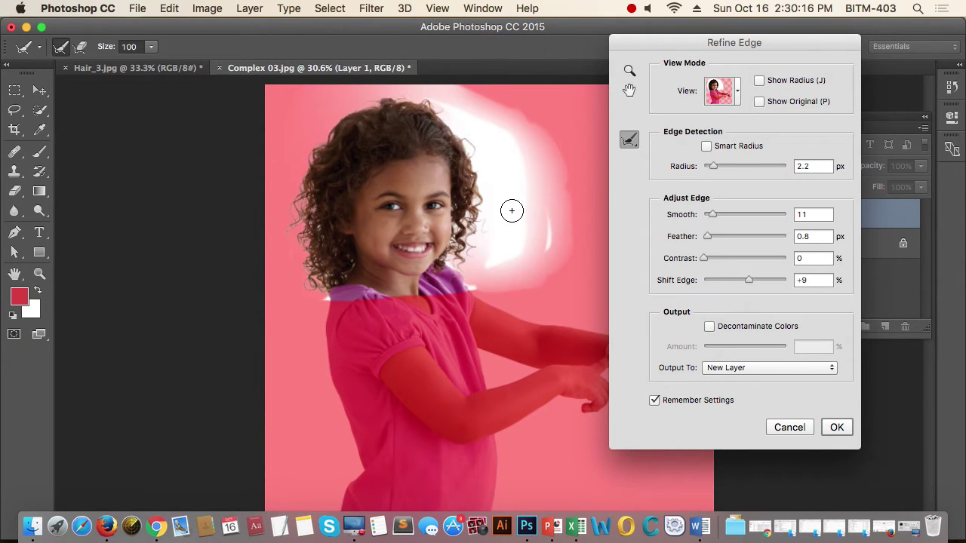
mouse_move(497, 138)
left_mouse_down()
mouse_move(521, 236)
mouse_move(524, 156)
mouse_move(538, 231)
mouse_move(541, 171)
mouse_move(540, 244)
mouse_move(553, 245)
mouse_move(500, 262)
mouse_move(451, 255)
mouse_move(472, 279)
mouse_move(546, 276)
mouse_move(570, 236)
mouse_move(559, 235)
mouse_move(536, 272)
mouse_move(562, 231)
mouse_move(548, 169)
mouse_move(533, 146)
mouse_move(429, 98)
mouse_move(480, 126)
mouse_move(500, 238)
mouse_move(482, 154)
mouse_move(488, 206)
mouse_move(479, 161)
mouse_move(470, 239)
mouse_move(469, 215)
mouse_move(454, 243)
mouse_move(460, 226)
mouse_move(501, 221)
mouse_move(494, 250)
mouse_move(455, 251)
mouse_move(477, 275)
mouse_move(468, 278)
mouse_move(505, 270)
mouse_move(515, 213)
mouse_move(506, 129)
mouse_move(522, 162)
mouse_move(497, 117)
mouse_move(423, 90)
mouse_move(494, 140)
mouse_move(373, 93)
mouse_move(423, 108)
mouse_move(465, 149)
mouse_move(451, 130)
mouse_move(375, 100)
mouse_move(346, 118)
mouse_move(357, 110)
mouse_move(312, 201)
mouse_move(305, 242)
mouse_move(297, 229)
mouse_move(297, 274)
mouse_move(304, 262)
mouse_move(314, 292)
left_mouse_up()
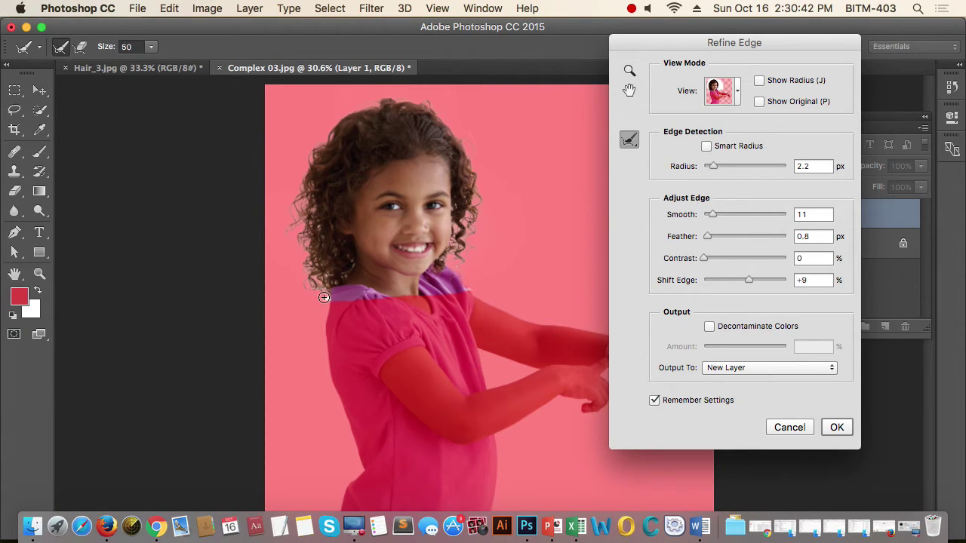
Step: Refine the curls along both sides and the crown of the hair with smaller brush sizes of 50 to 70
left_click_drag(323, 298, 312, 293)
key("bracketright")
left_click_drag(299, 175, 316, 271)
mouse_move(321, 153)
left_mouse_down()
mouse_move(329, 134)
mouse_move(311, 155)
mouse_move(302, 197)
mouse_move(315, 224)
left_mouse_up()
mouse_move(381, 115)
left_mouse_down()
mouse_move(347, 112)
mouse_move(409, 103)
mouse_move(455, 136)
mouse_move(476, 186)
mouse_move(477, 173)
mouse_move(455, 255)
left_mouse_up()
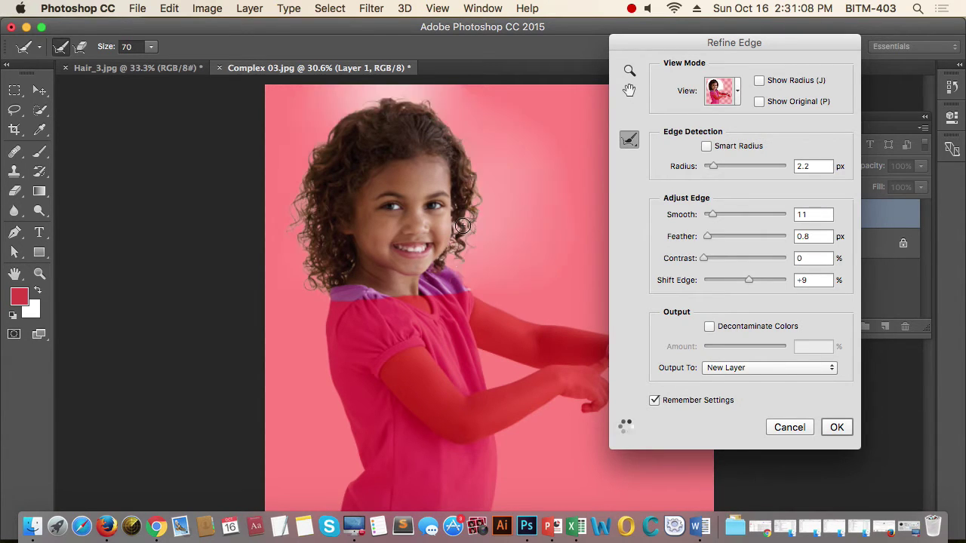
left_click(462, 226)
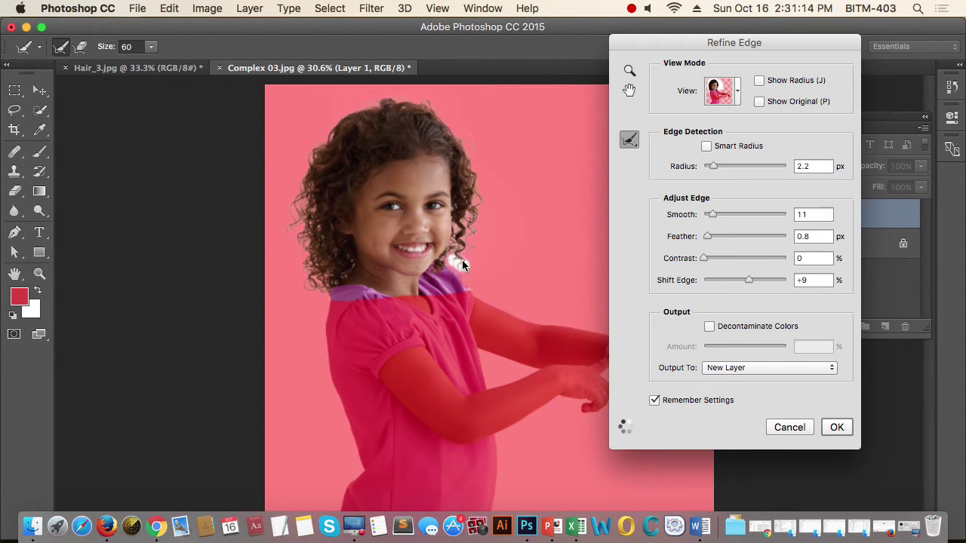
left_click_drag(462, 247, 459, 207)
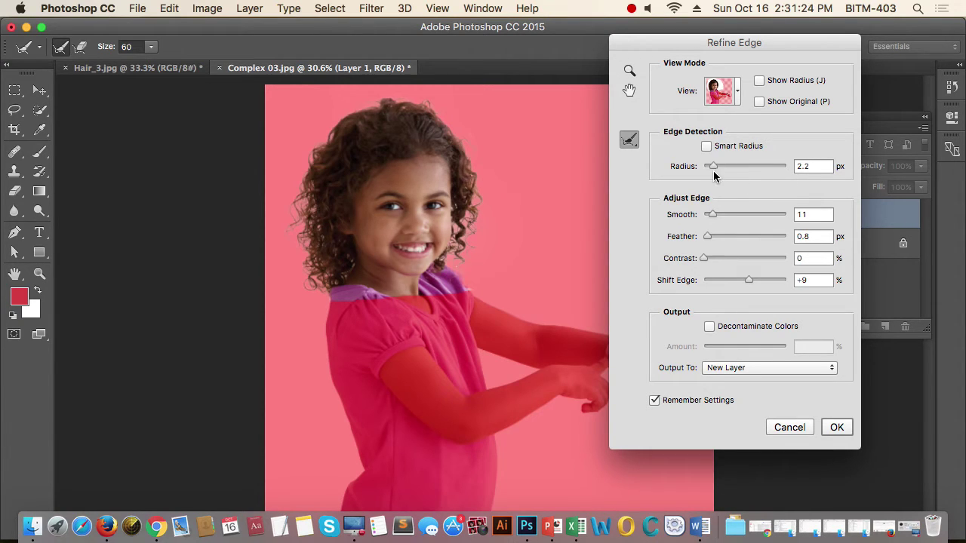
Step: Set the edge detection Radius to 2.7 px and Smooth to 13
left_click_drag(714, 167, 716, 172)
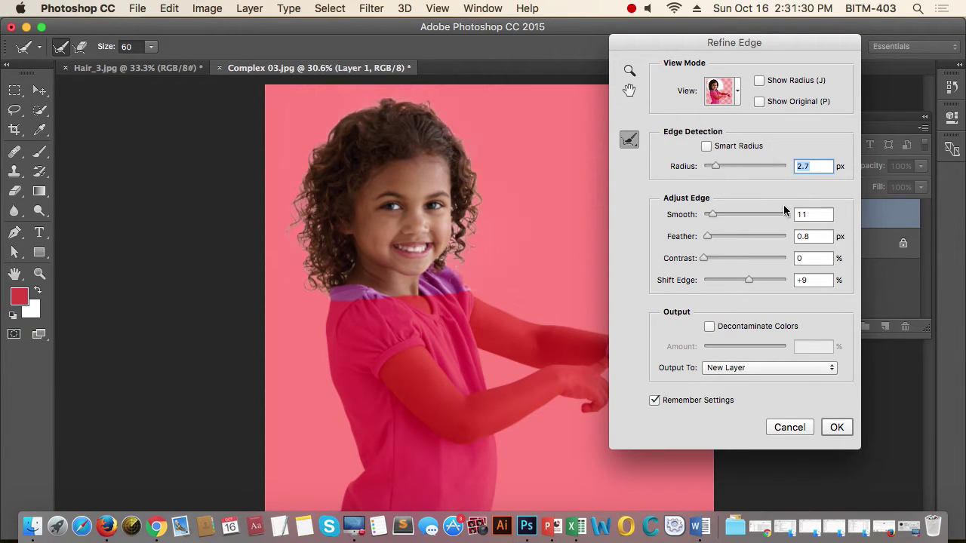
double_click(810, 214)
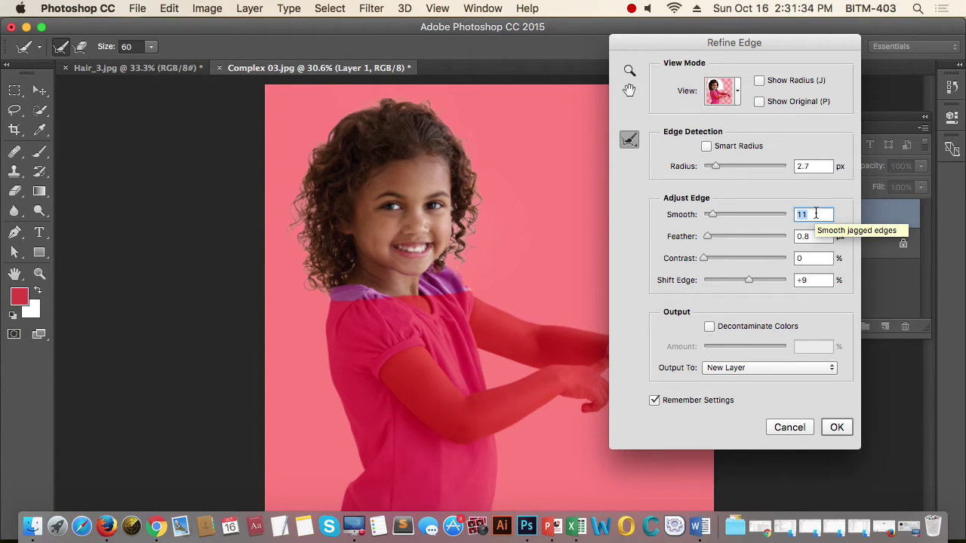
key("Down")
key("Down")
key("Down")
key("Down")
key("Down")
key("Down")
key("Down")
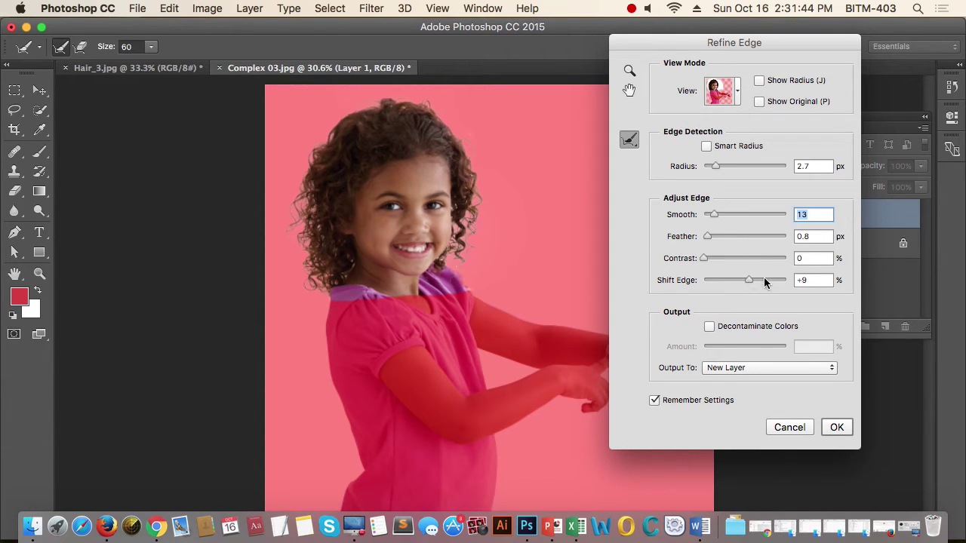
Step: Set Shift Edge to +4% with Smart Radius off, and output the refined head selection to a new layer
left_click(824, 283)
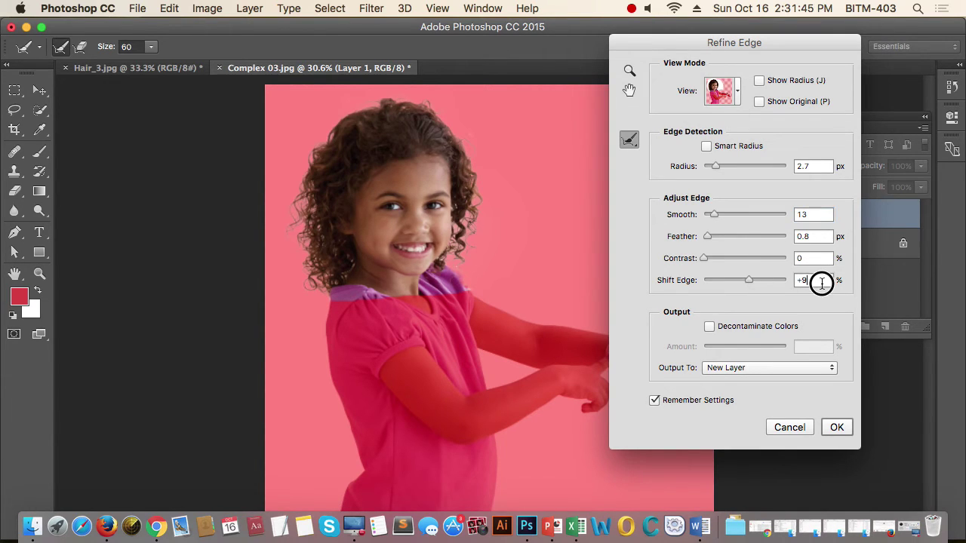
left_click(750, 282)
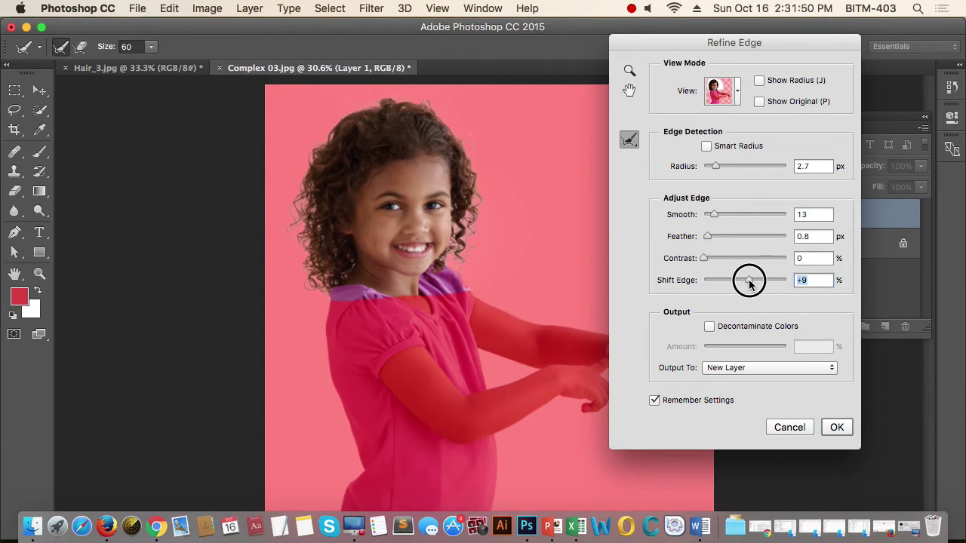
left_click_drag(749, 282, 747, 285)
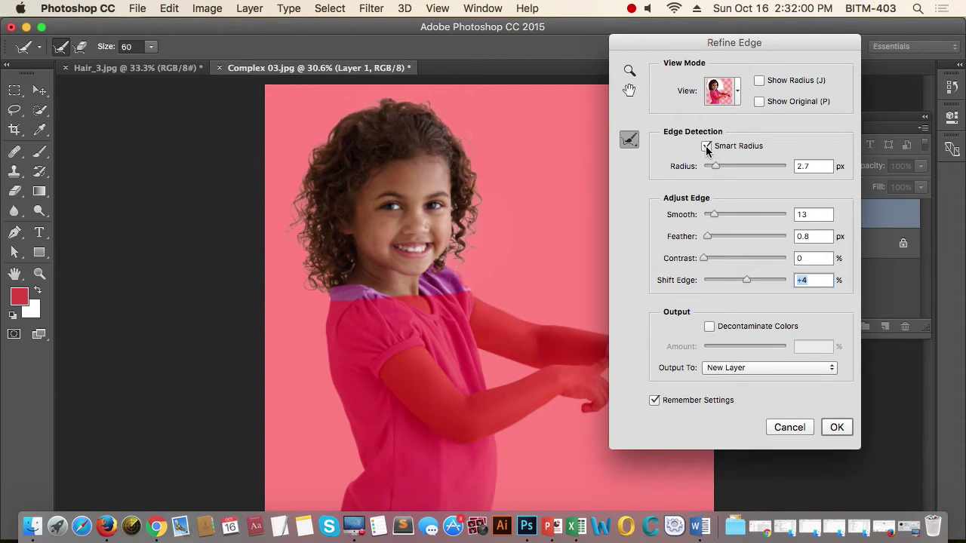
left_click(782, 401)
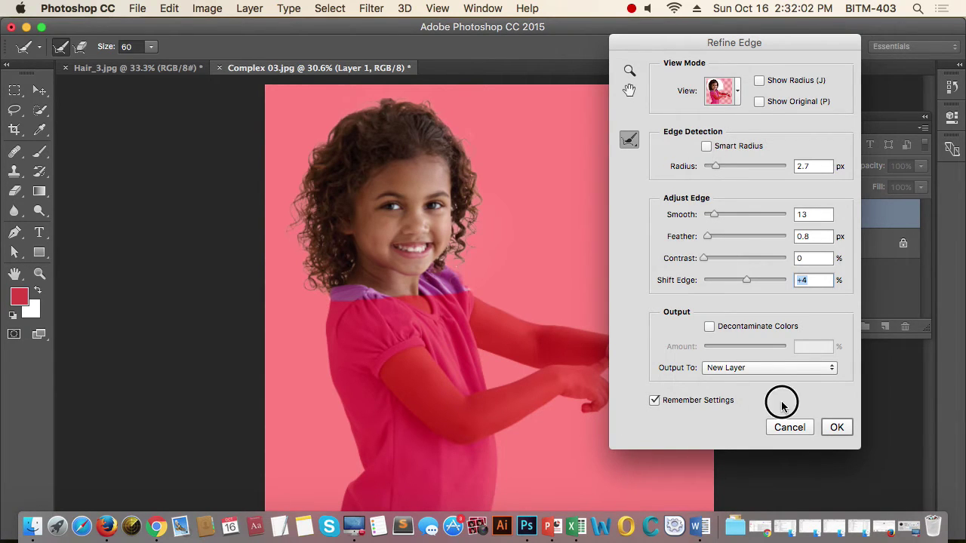
left_click(744, 368)
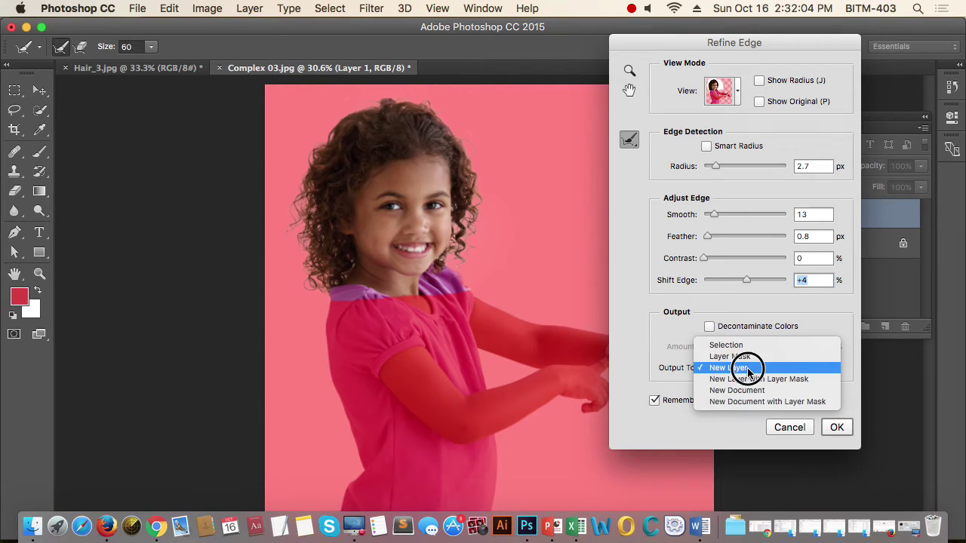
left_click(744, 368)
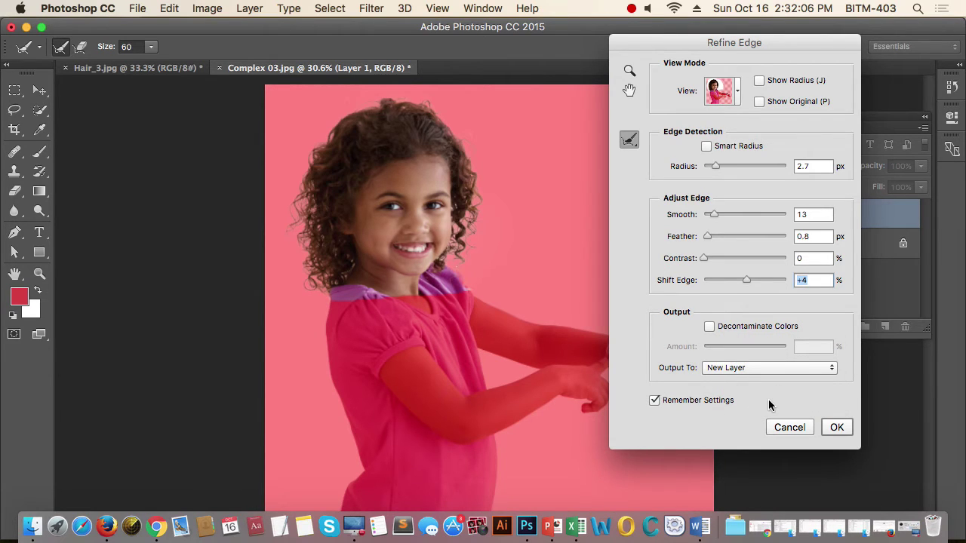
left_click(836, 427)
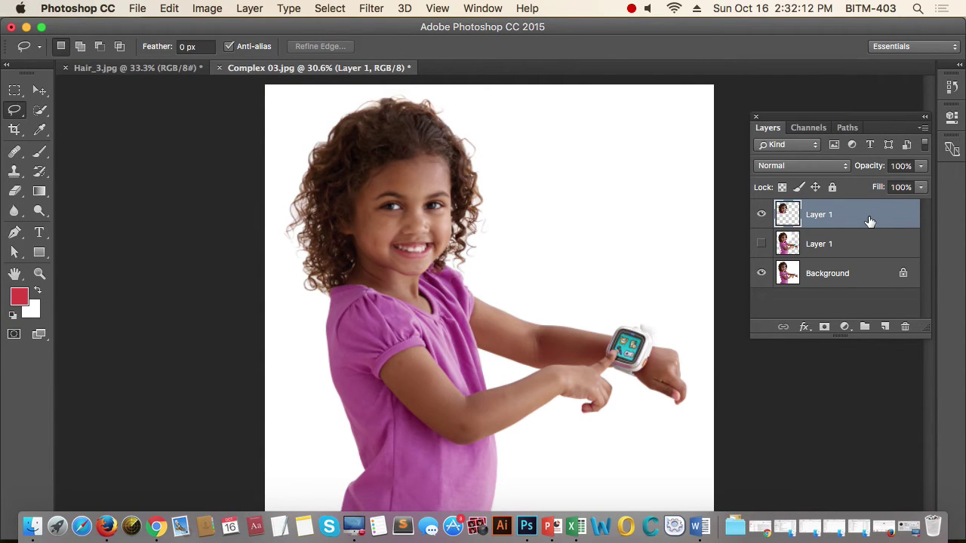
Step: Add a blank layer directly beneath the refined head layer and fill it with the red foreground colour
left_click(886, 328)
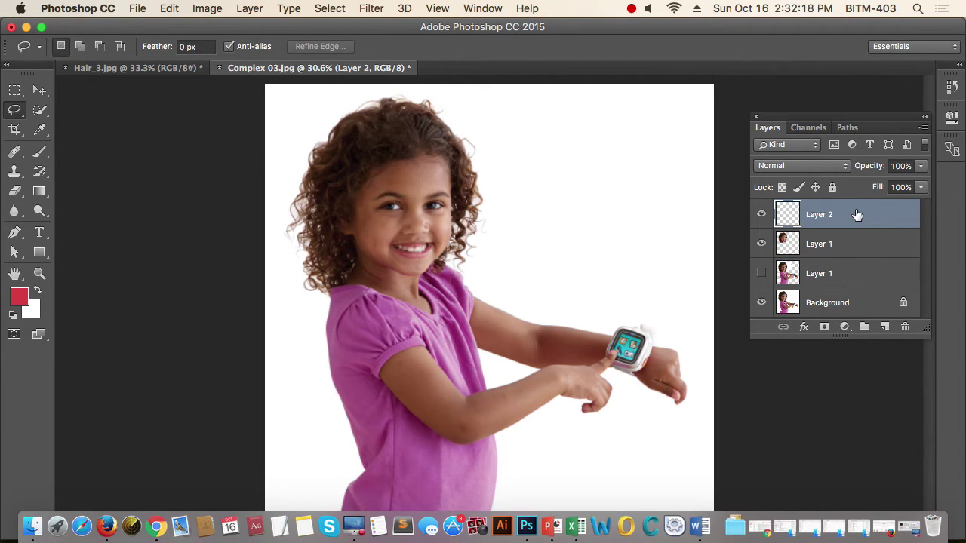
left_click_drag(857, 215, 860, 262)
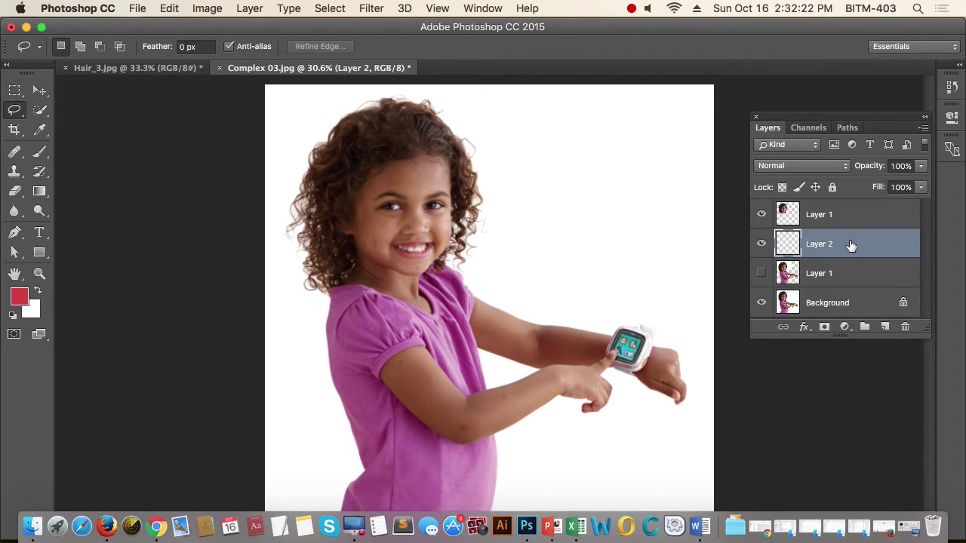
key("alt+BackSpace")
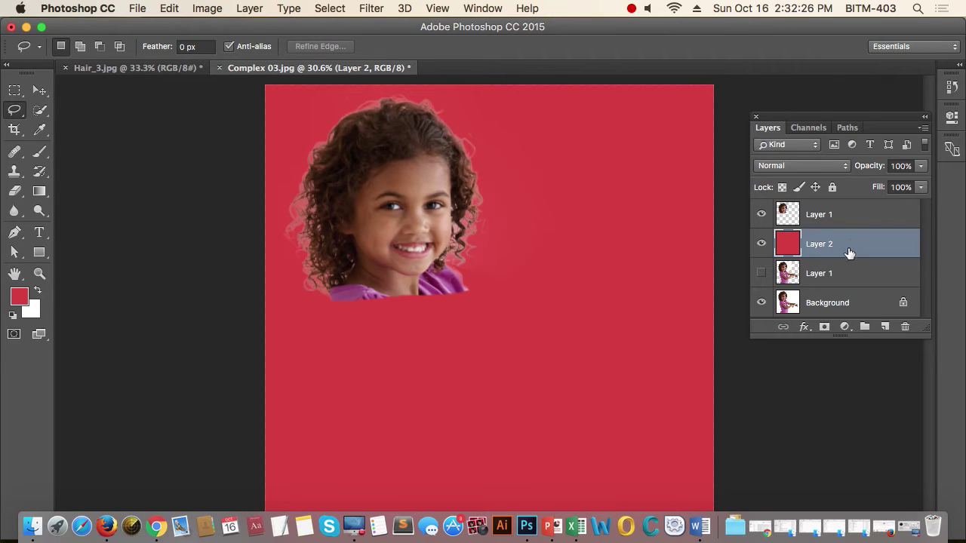
Step: Toggle the visibility of the head cutout and the red fill layer to inspect the refined hair edges
left_click(761, 215)
left_click(761, 244)
left_click(760, 215)
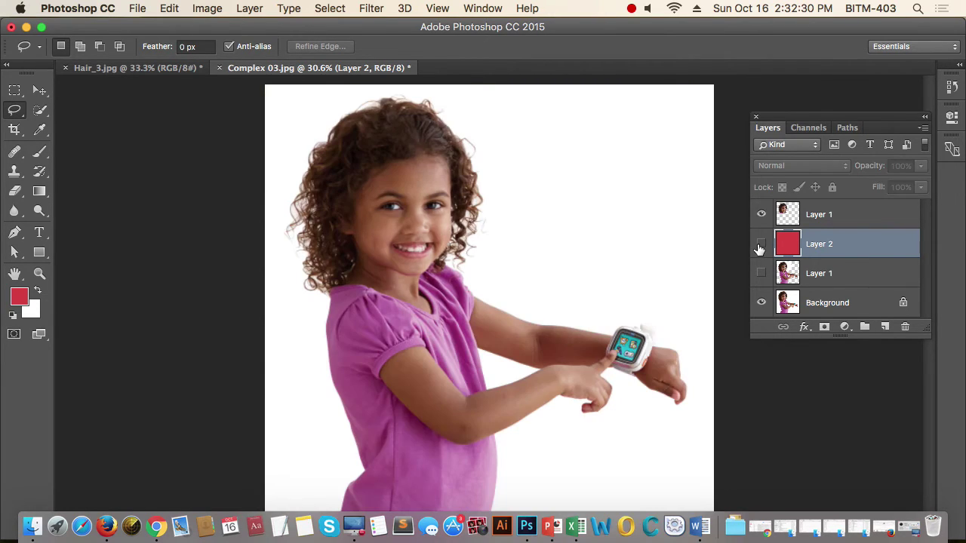
left_click(761, 243)
left_click(762, 215)
left_click(761, 243)
left_click(860, 244)
left_click(761, 243)
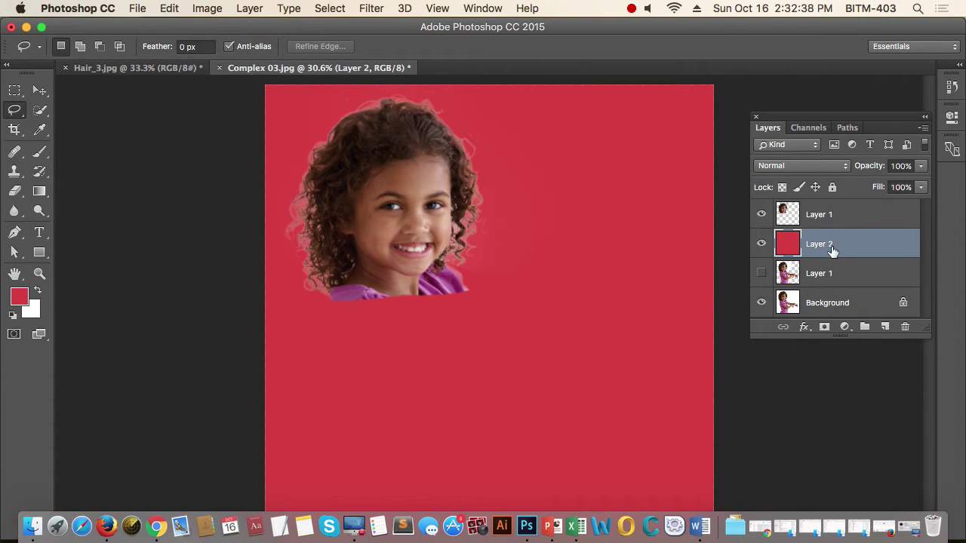
Step: Select the hidden full-figure cutout layer beneath the red fill and make it visible
left_click(836, 274)
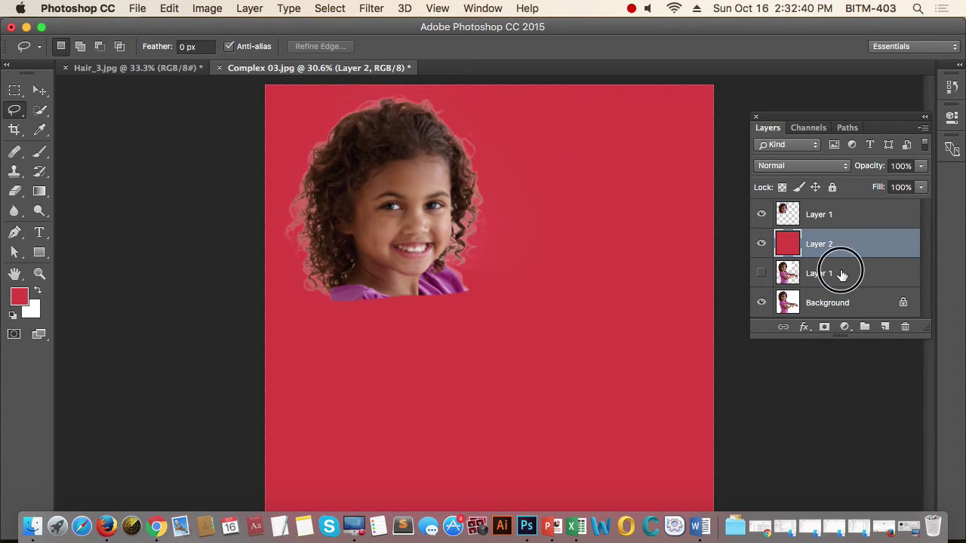
left_click(761, 273)
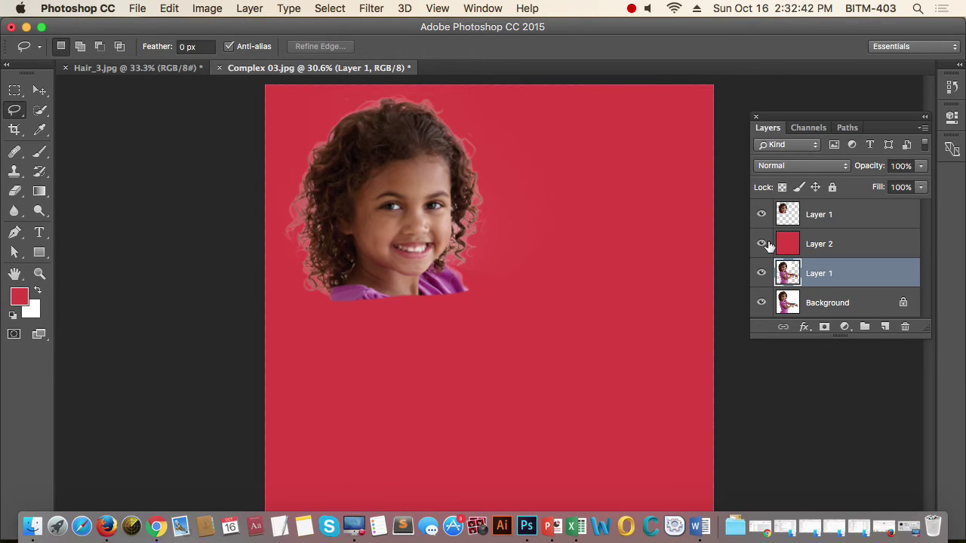
Step: Hide the red fill layer and select the full-figure cutout layer beneath it
left_click(761, 244)
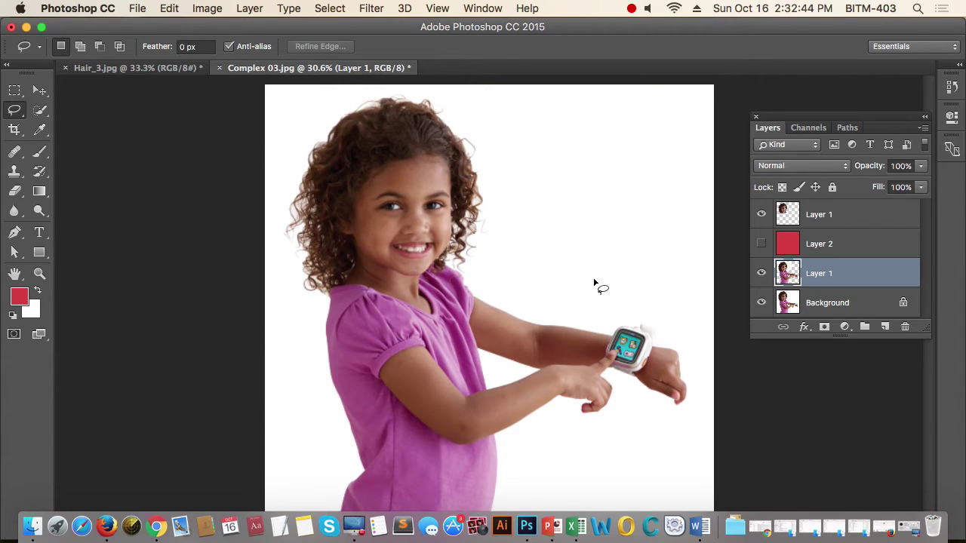
left_click(867, 216)
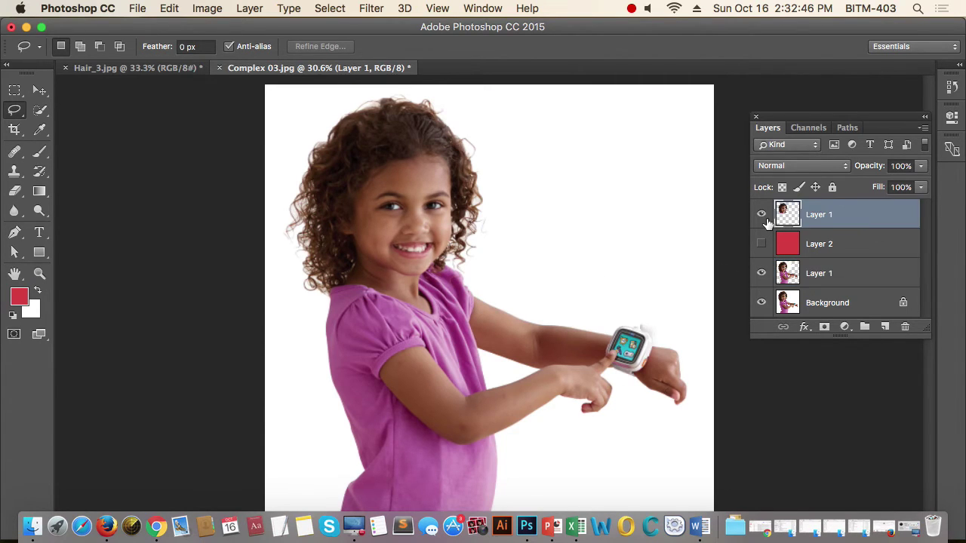
left_click(849, 132)
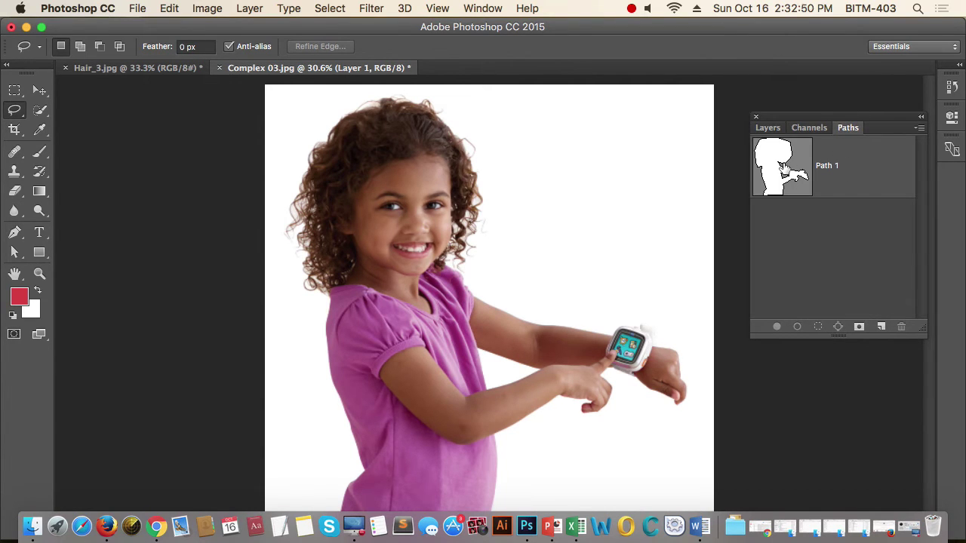
left_click(767, 128)
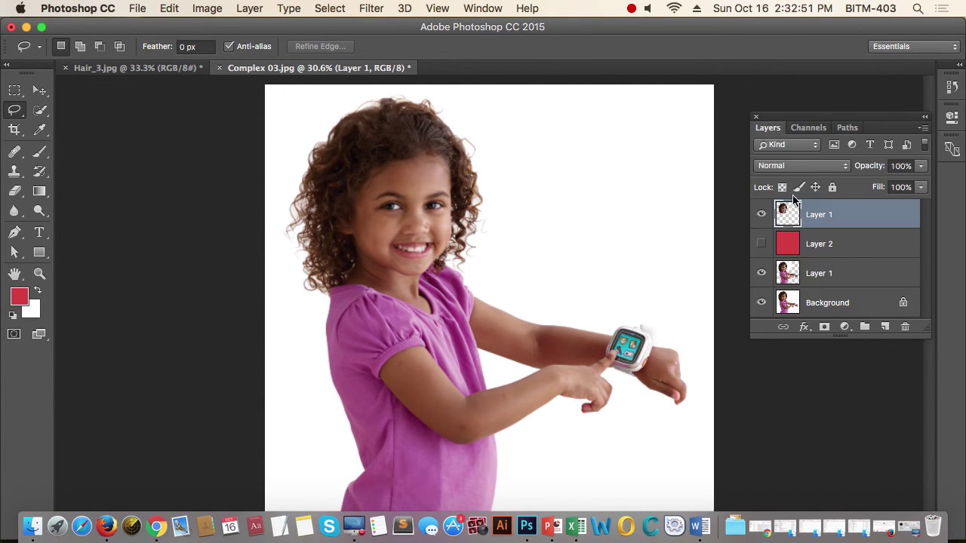
left_click(861, 277)
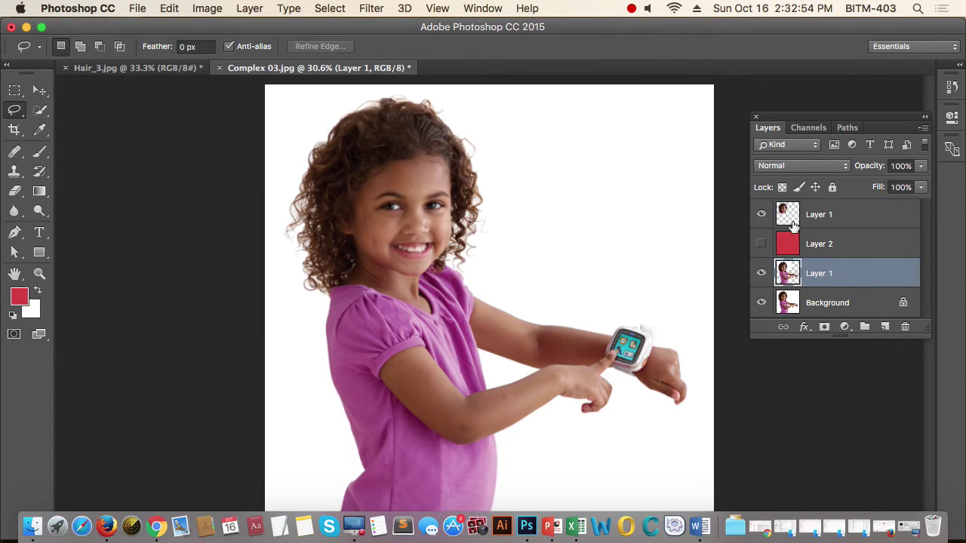
Step: Hide the head cutout and the Background so only the full-figure cutout layer is displayed
left_click(761, 215)
left_click(761, 273)
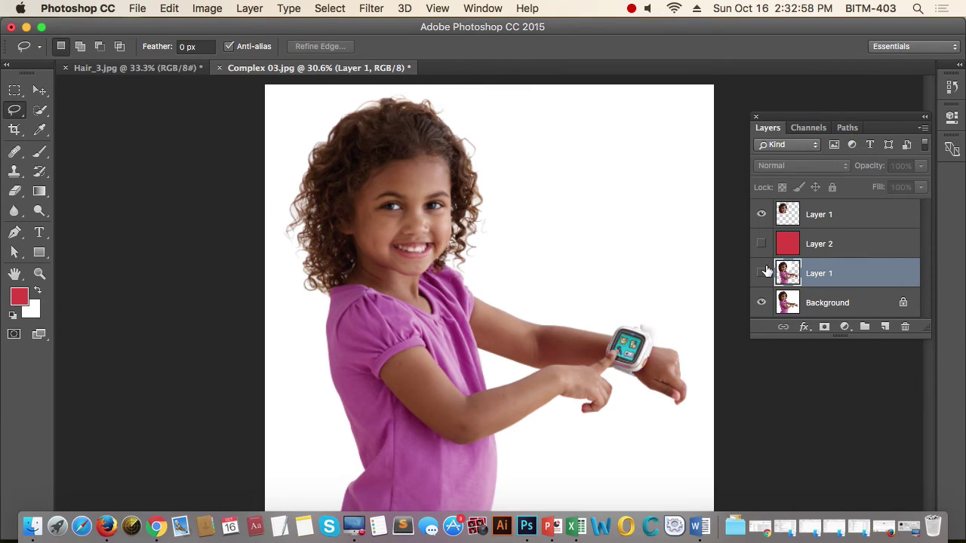
left_click(764, 273)
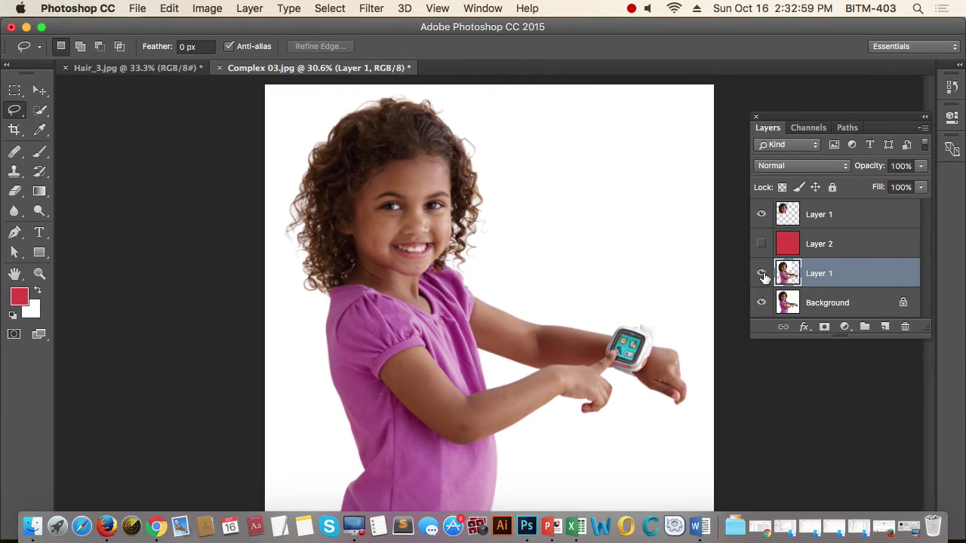
left_click(761, 219)
left_click(761, 302)
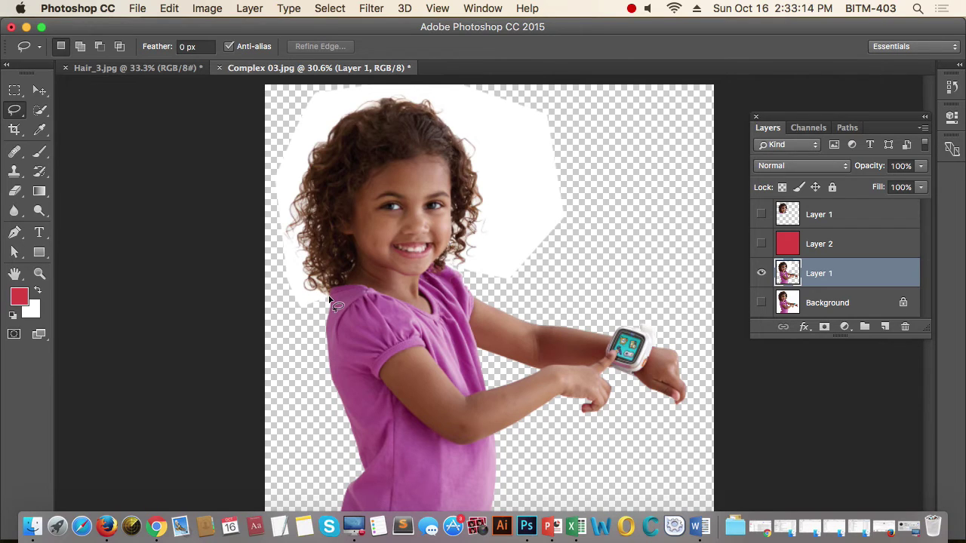
Step: Lasso the head and surrounding white area down to the neckline on the full-figure layer, delete it, and deselect
mouse_move(330, 300)
left_mouse_down()
mouse_move(327, 293)
mouse_move(310, 310)
mouse_move(292, 291)
mouse_move(269, 195)
mouse_move(267, 149)
mouse_move(283, 99)
mouse_move(307, 82)
mouse_move(468, 80)
mouse_move(551, 107)
mouse_move(578, 209)
left_mouse_up()
key("super+d")
mouse_move(330, 302)
left_mouse_down()
mouse_move(294, 305)
mouse_move(274, 183)
mouse_move(285, 144)
mouse_move(324, 89)
mouse_move(490, 90)
mouse_move(548, 123)
mouse_move(566, 167)
mouse_move(567, 227)
mouse_move(529, 280)
mouse_move(490, 283)
mouse_move(447, 267)
mouse_move(375, 288)
mouse_move(340, 287)
mouse_move(330, 298)
left_mouse_up()
key("Delete")
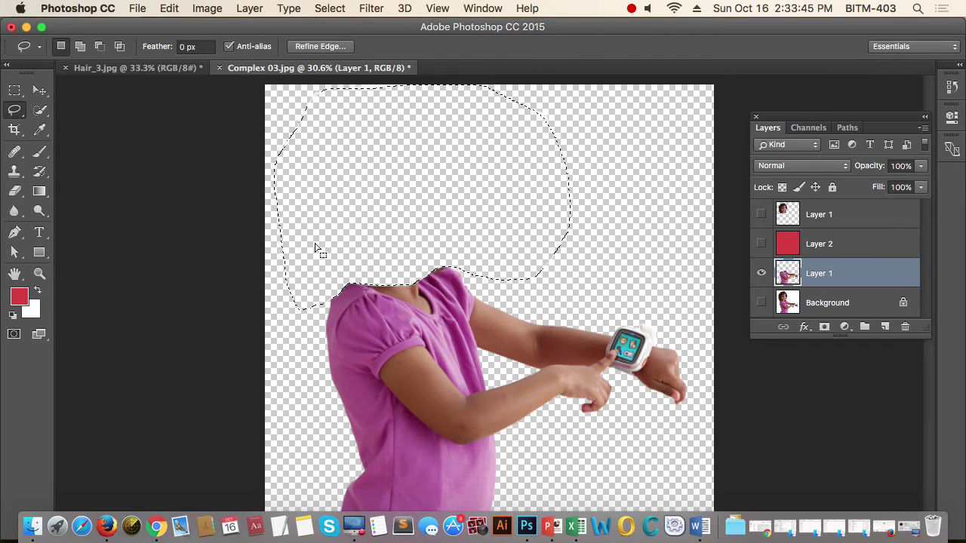
left_click(15, 91)
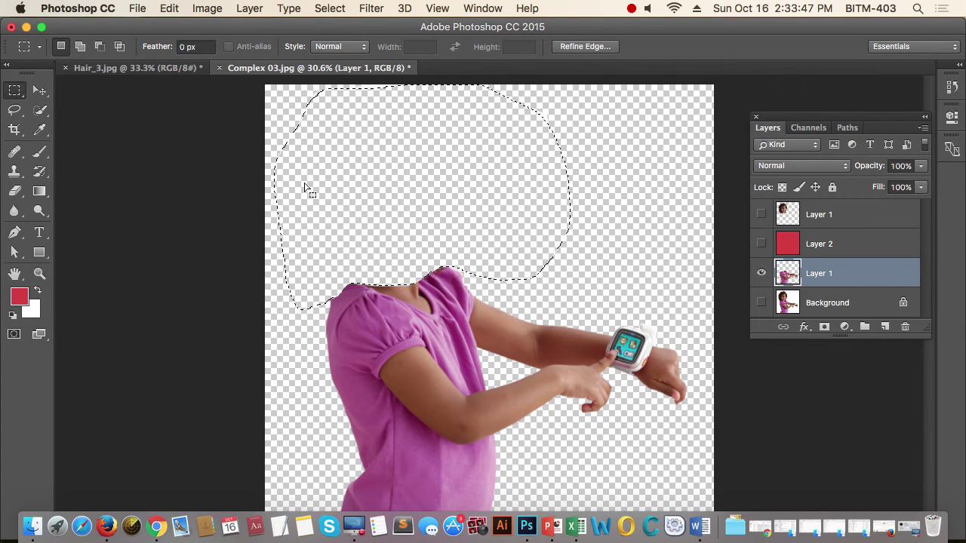
left_click(593, 229)
Step: Show the head cutout above the body and toggle the red fill layer to check the layer order
left_click(761, 215)
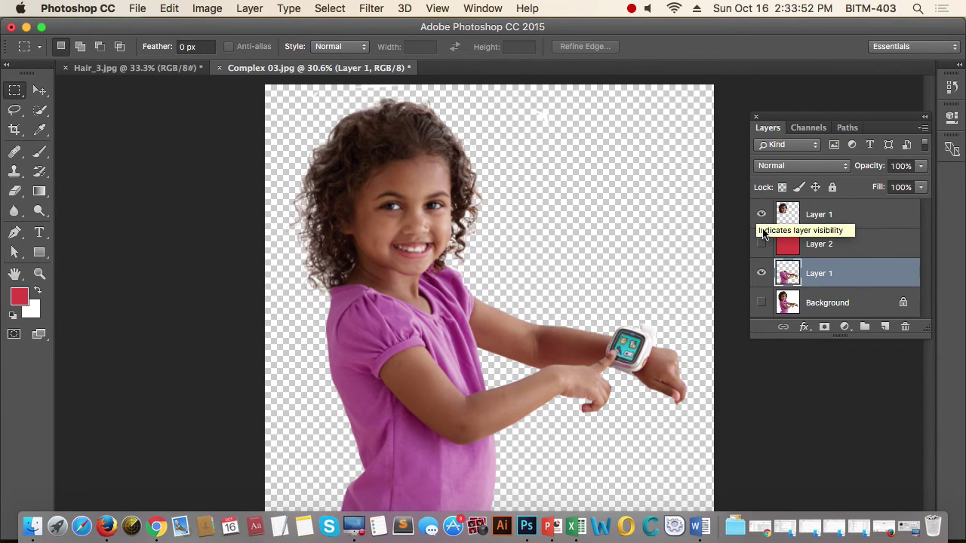
left_click(761, 244)
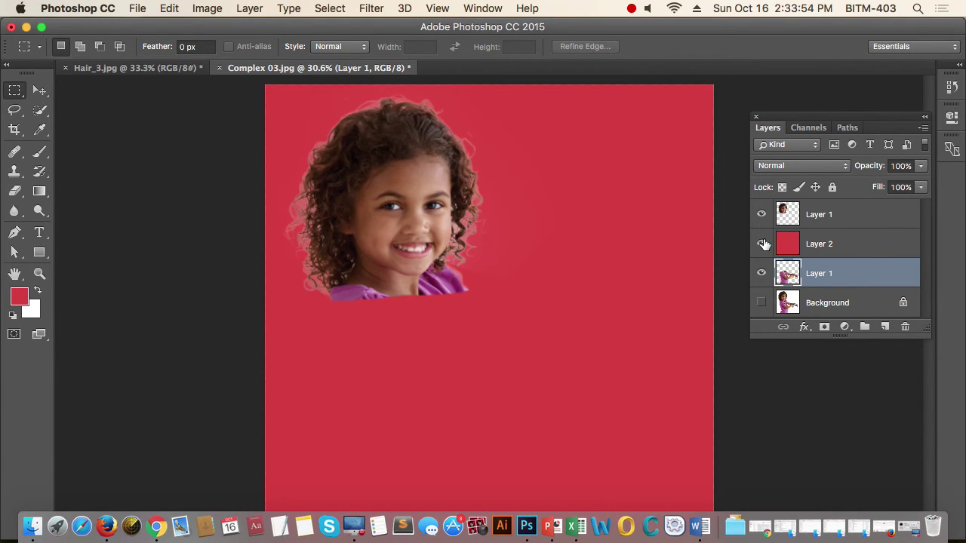
left_click(760, 244)
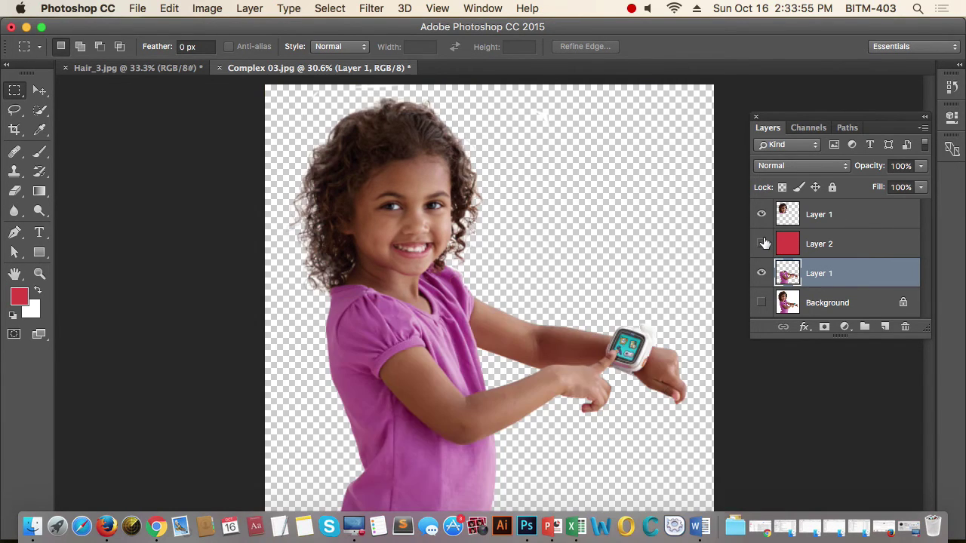
double_click(845, 241)
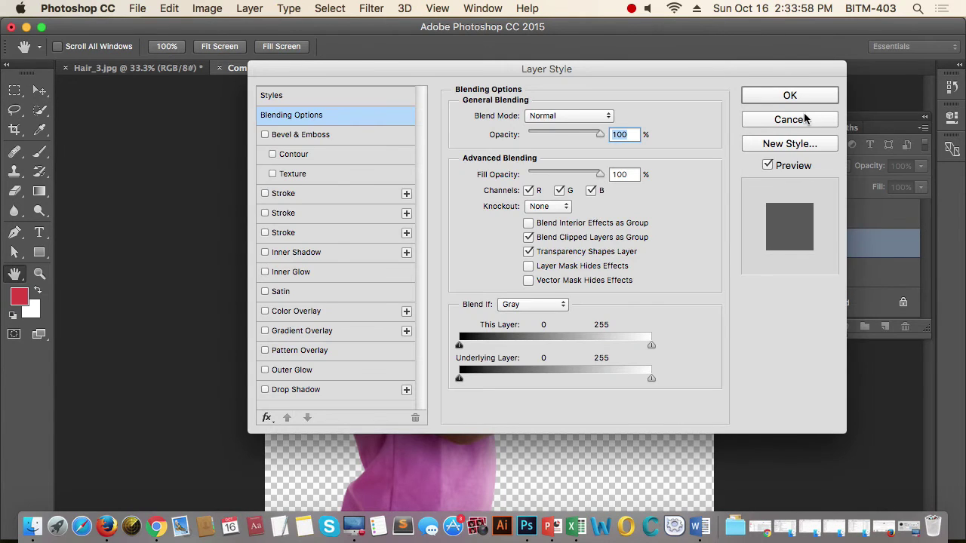
left_click(801, 119)
double_click(849, 244)
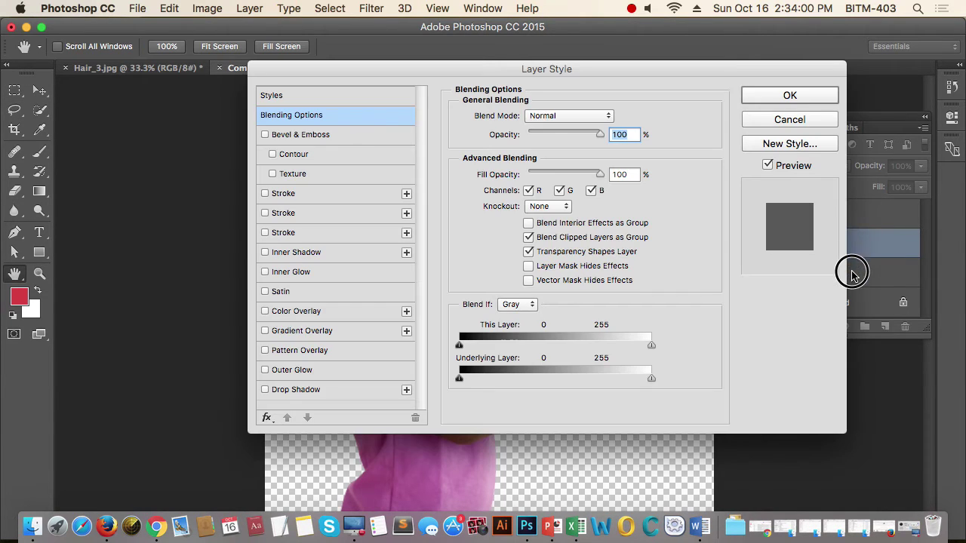
left_click(801, 119)
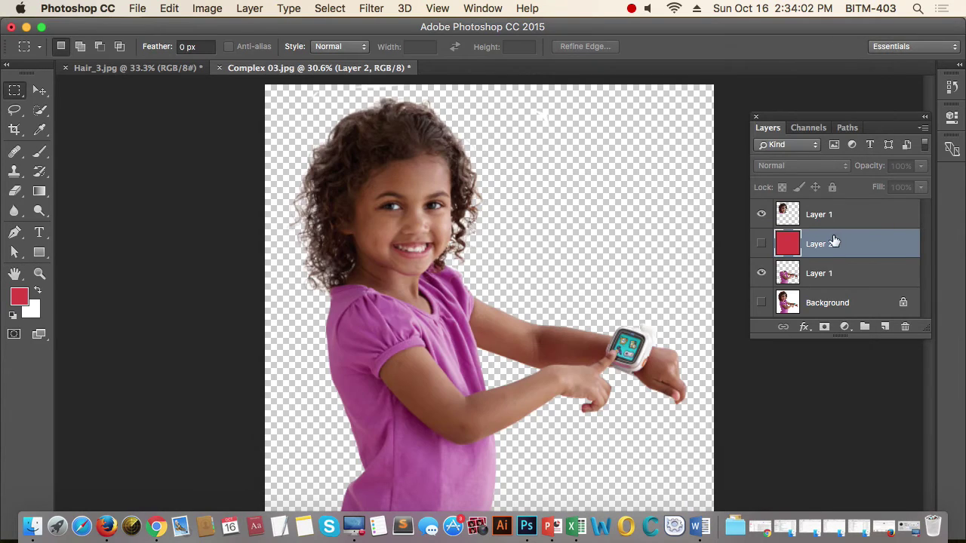
Step: Show the red fill layer and move it beneath the body cutout layer
left_click(760, 243)
left_click_drag(855, 246, 861, 291)
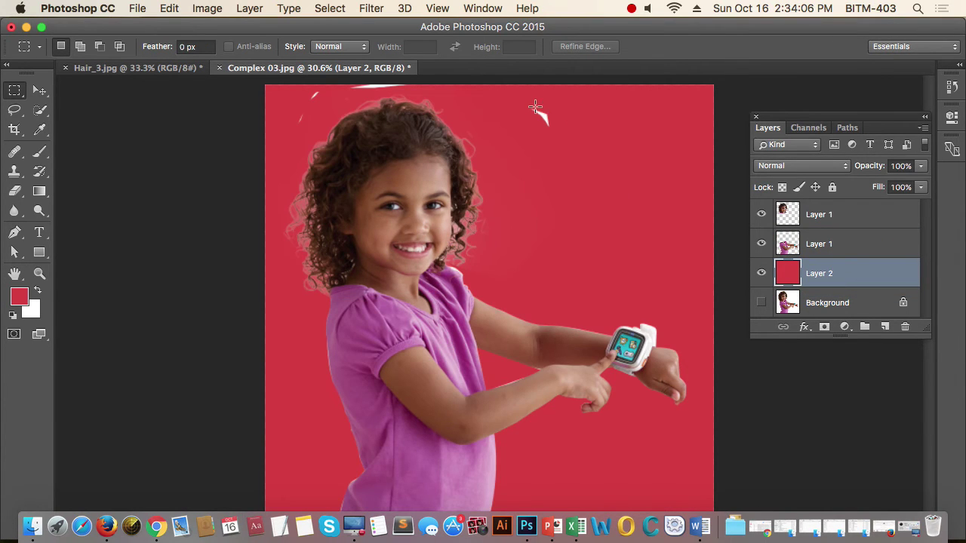
left_click(14, 110)
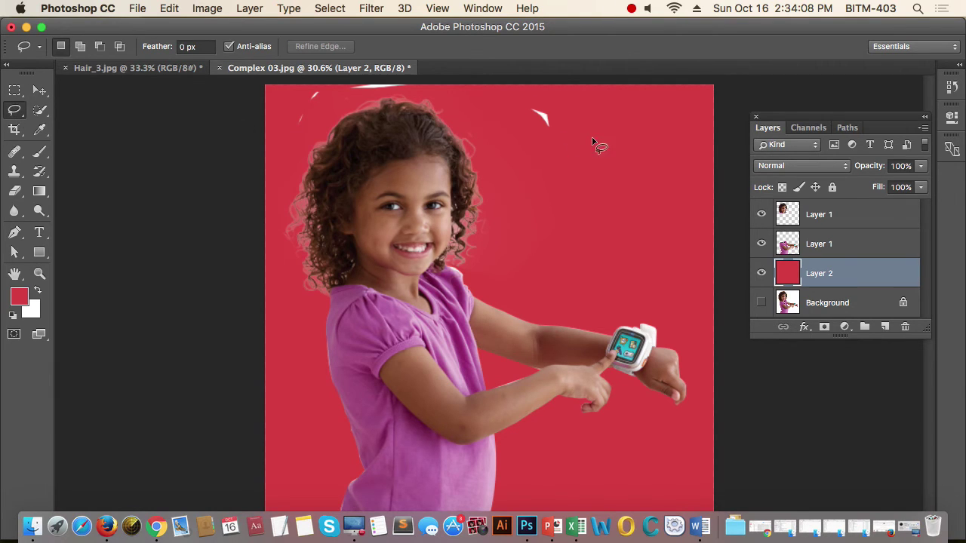
mouse_move(538, 98)
left_mouse_down()
mouse_move(526, 129)
mouse_move(565, 134)
mouse_move(569, 108)
mouse_move(571, 117)
left_mouse_up()
key("Delete")
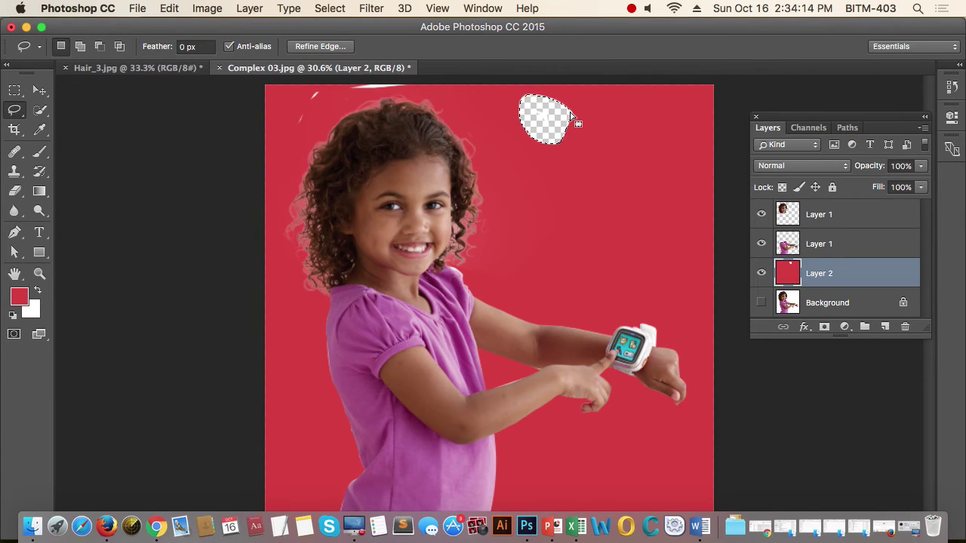
key("super+z")
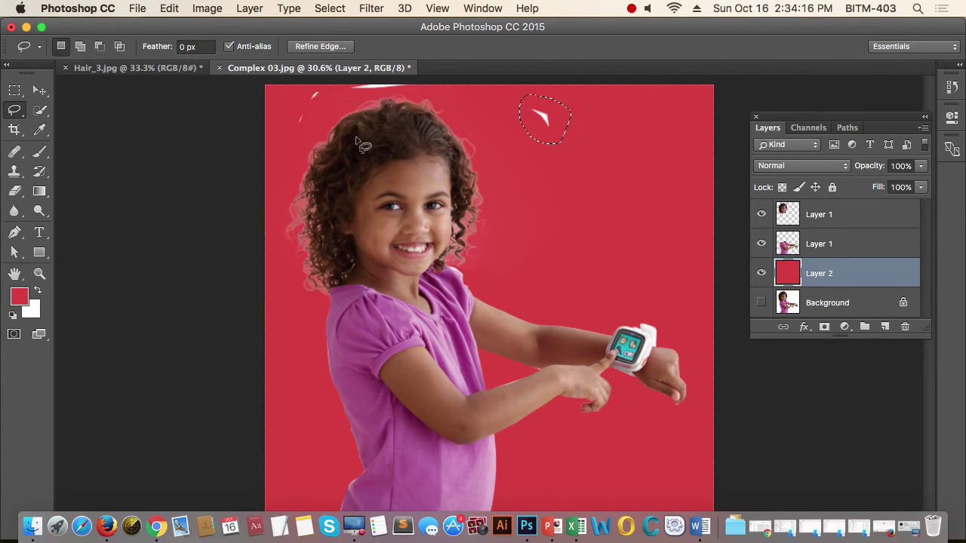
left_click(17, 92)
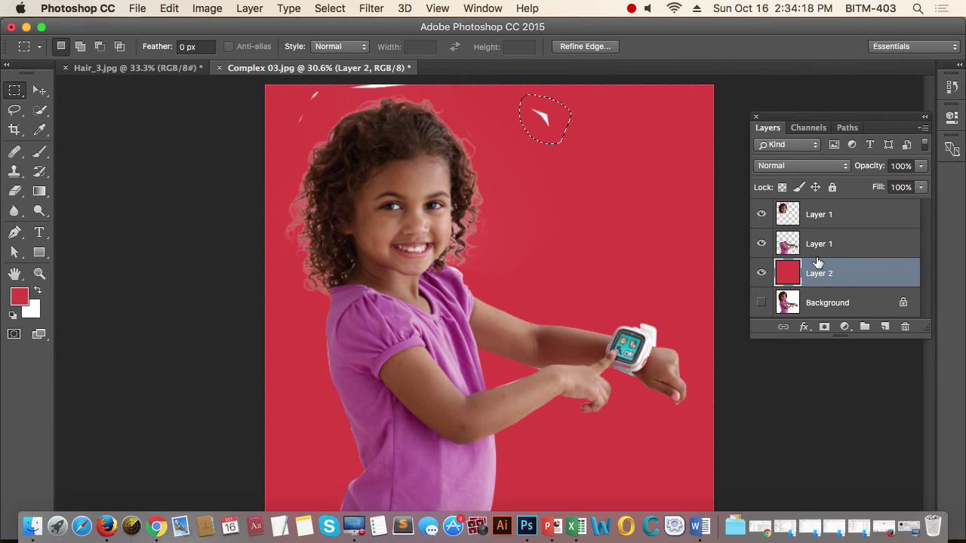
key("super+d")
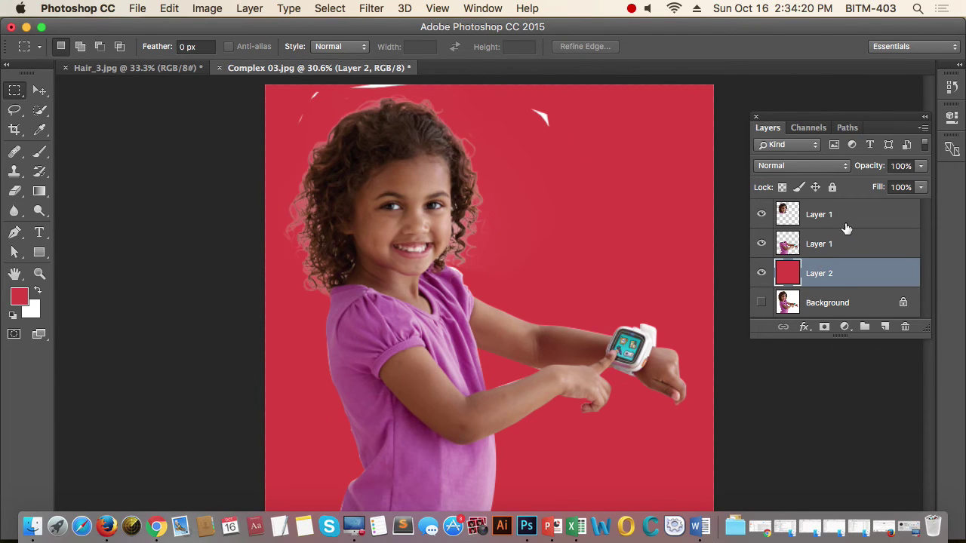
Step: With the head cutout hidden, lasso and delete the stray white speck near the upper right on the body cutout layer
left_click(821, 222)
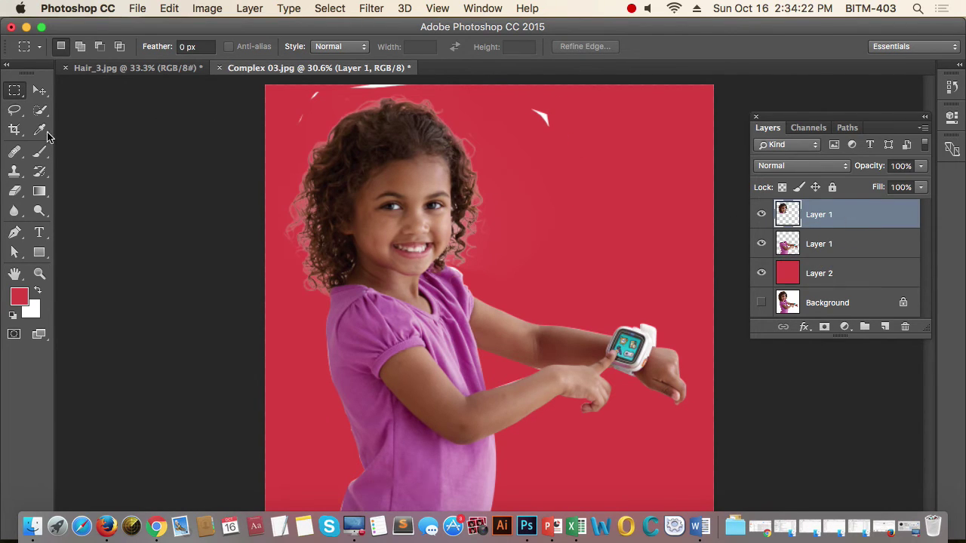
left_click(14, 111)
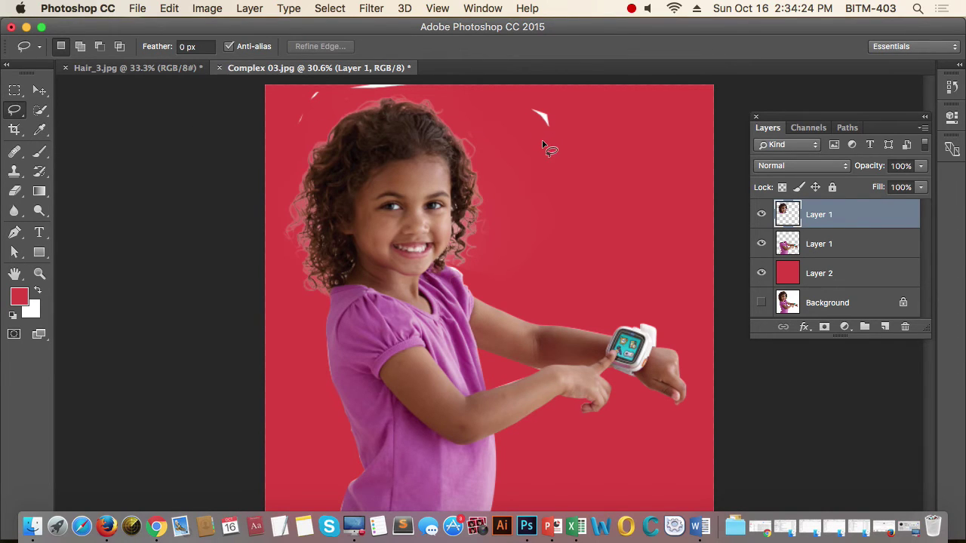
left_click(838, 251)
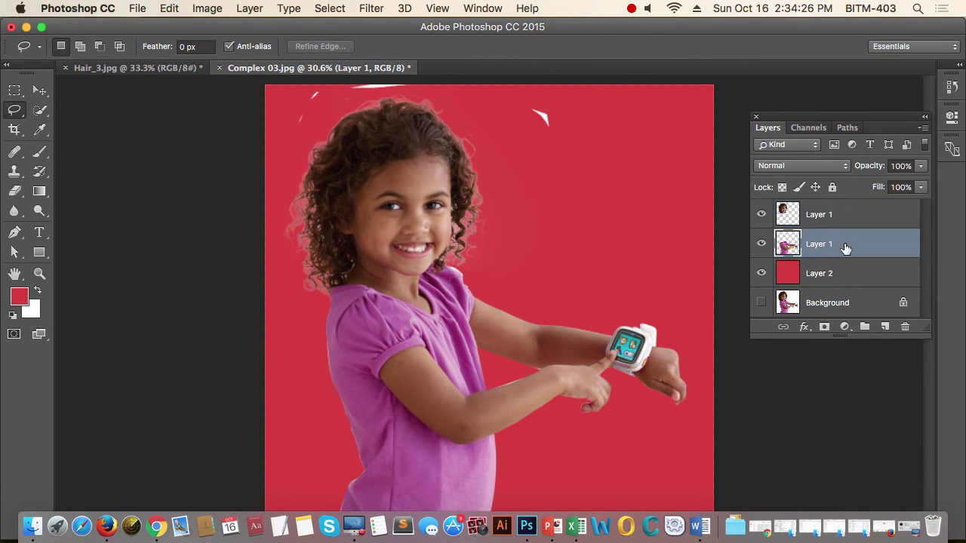
left_click(761, 215)
mouse_move(542, 99)
left_mouse_down()
mouse_move(524, 131)
mouse_move(557, 143)
mouse_move(571, 123)
mouse_move(537, 98)
left_mouse_up()
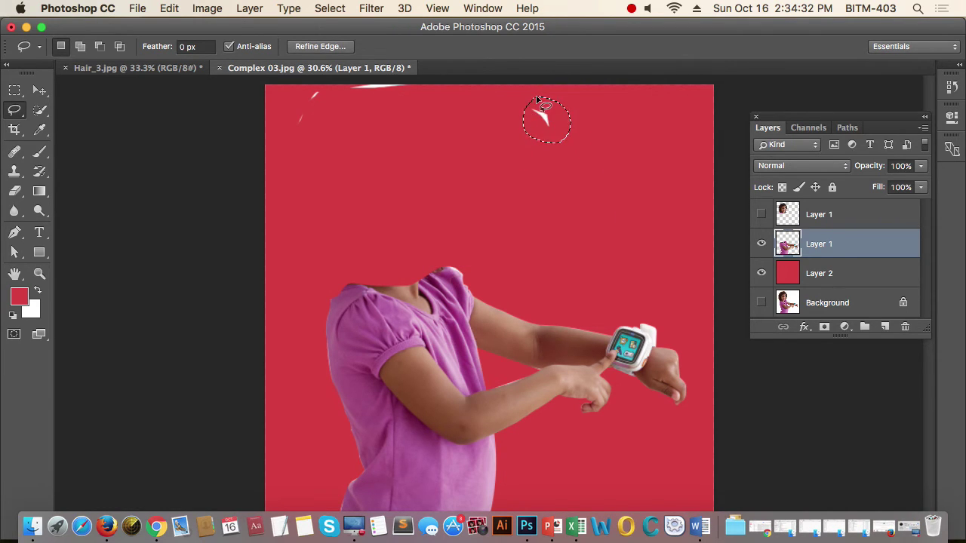
key("Delete")
Step: Lasso and delete the remaining white scraps near the canvas's upper-left edge, deselect, and show the head cutout again
mouse_move(293, 84)
left_mouse_down()
mouse_move(295, 141)
mouse_move(369, 141)
mouse_move(418, 112)
mouse_move(427, 90)
mouse_move(418, 78)
mouse_move(378, 76)
mouse_move(285, 91)
left_mouse_up()
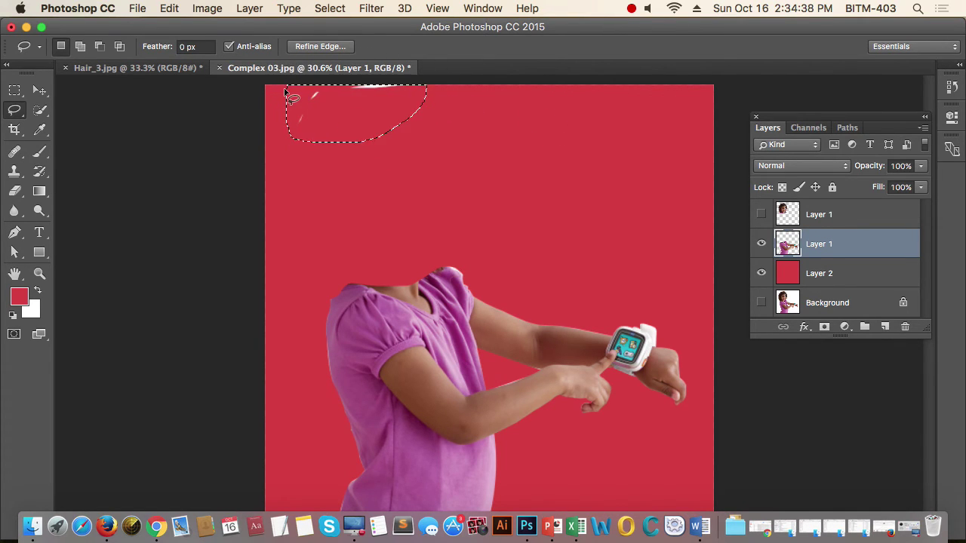
key("Delete")
key("ctrl+d")
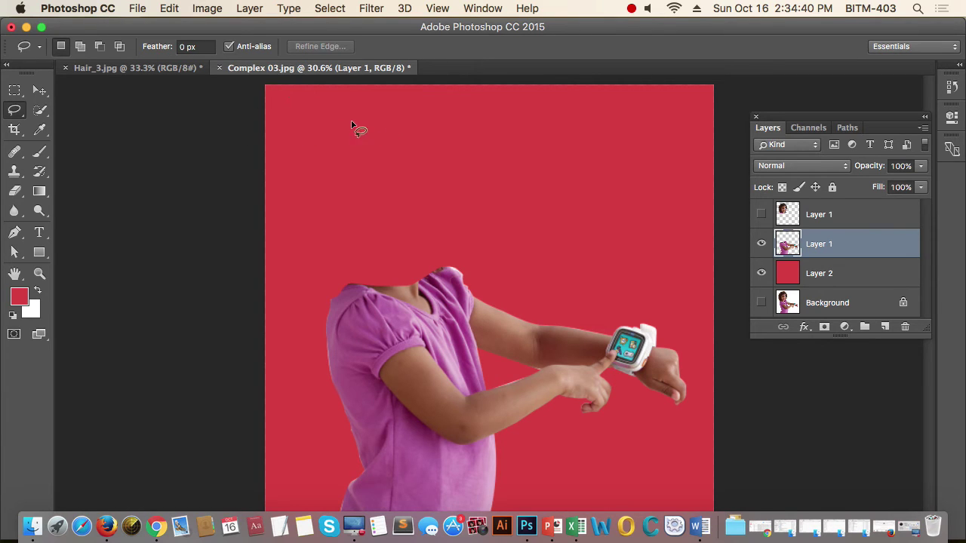
left_click(15, 90)
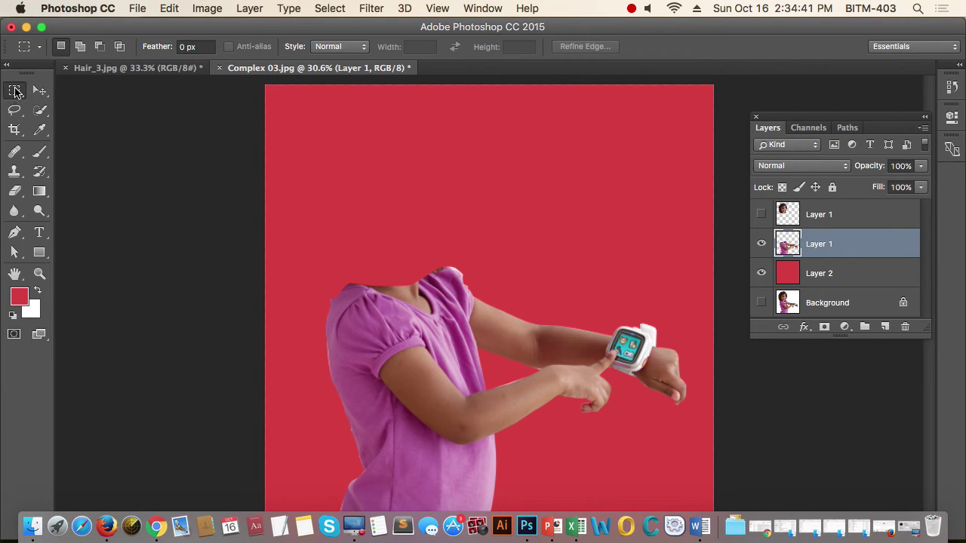
left_click(761, 214)
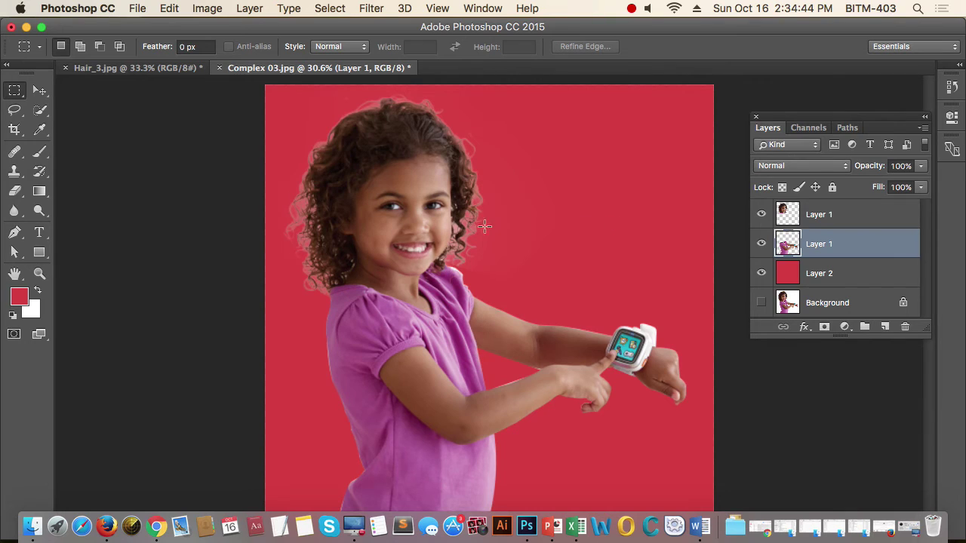
left_click(39, 90)
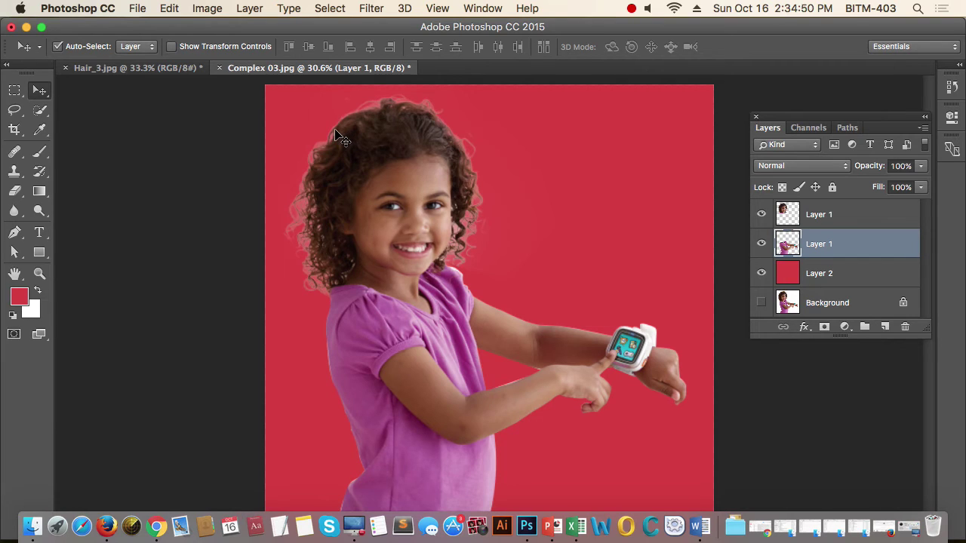
left_click(632, 10)
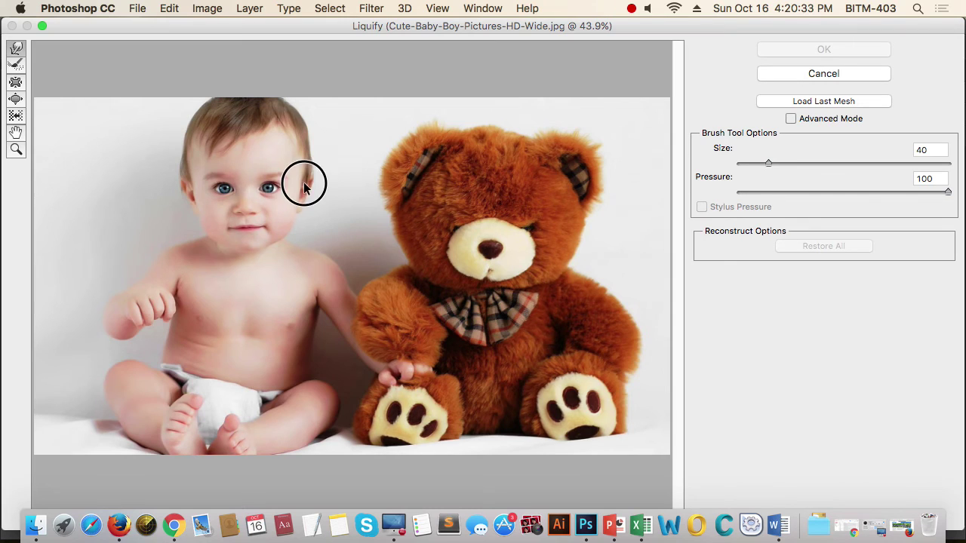
Step: Try to push the baby's nose out of shape with the Forward Warp tool at size 40 and pressure 100, undoing the strokes
left_click(16, 49)
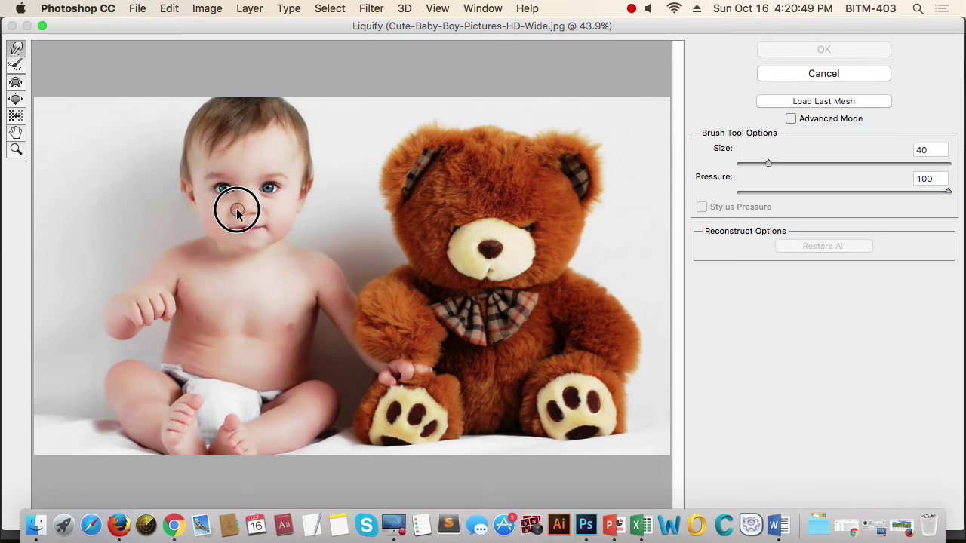
left_click(240, 215)
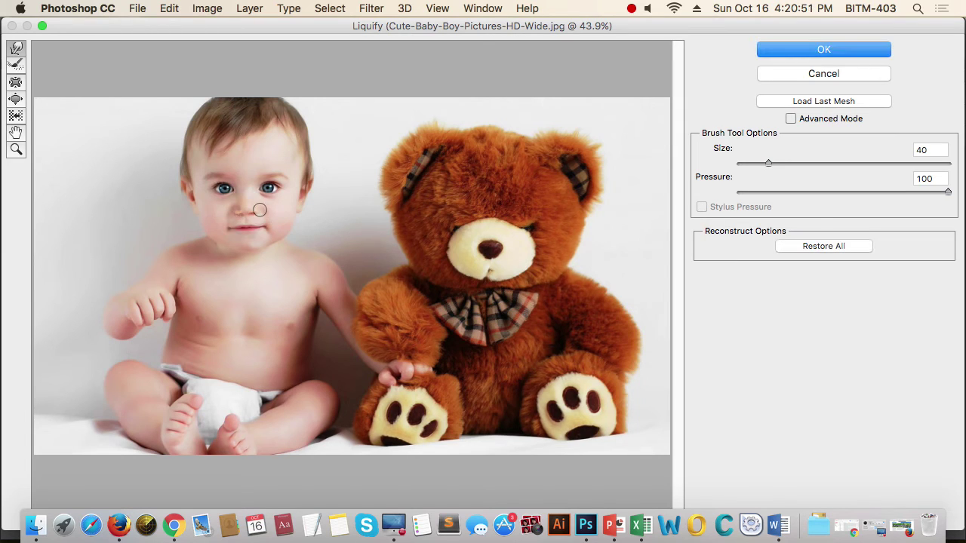
key("super+z")
mouse_move(247, 216)
left_mouse_down()
mouse_move(282, 221)
mouse_move(238, 212)
left_mouse_up()
key("super+z")
key("super+z")
mouse_move(236, 206)
left_mouse_down()
mouse_move(270, 216)
mouse_move(281, 237)
left_mouse_up()
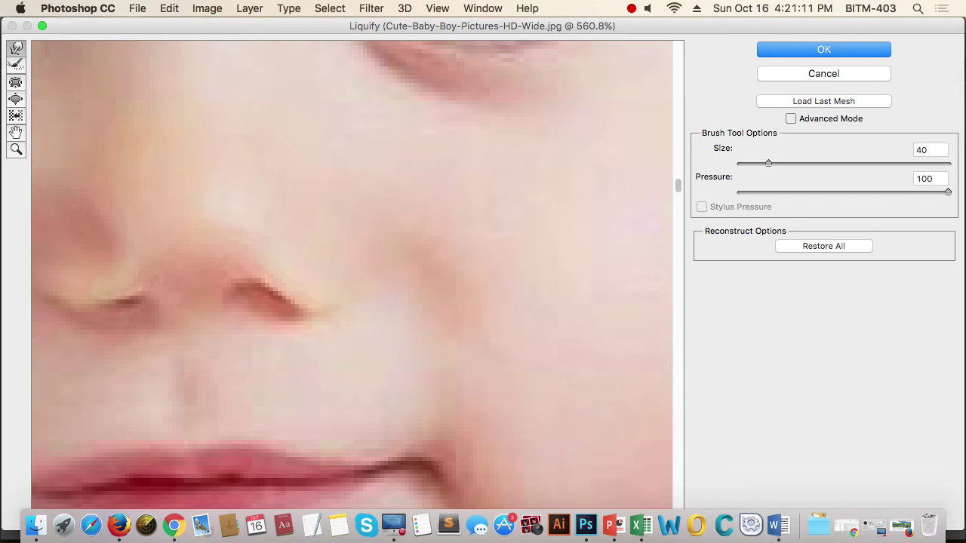
left_click(632, 9)
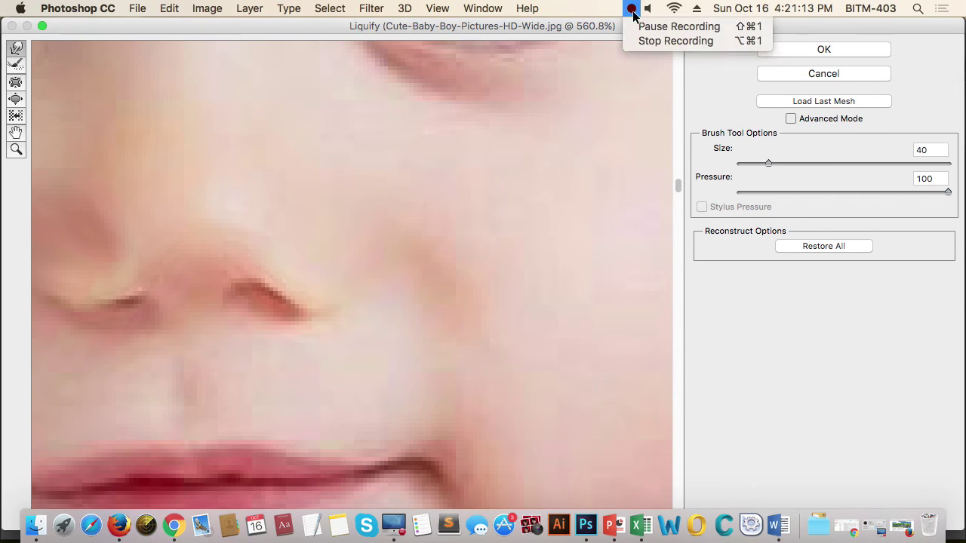
left_click(648, 23)
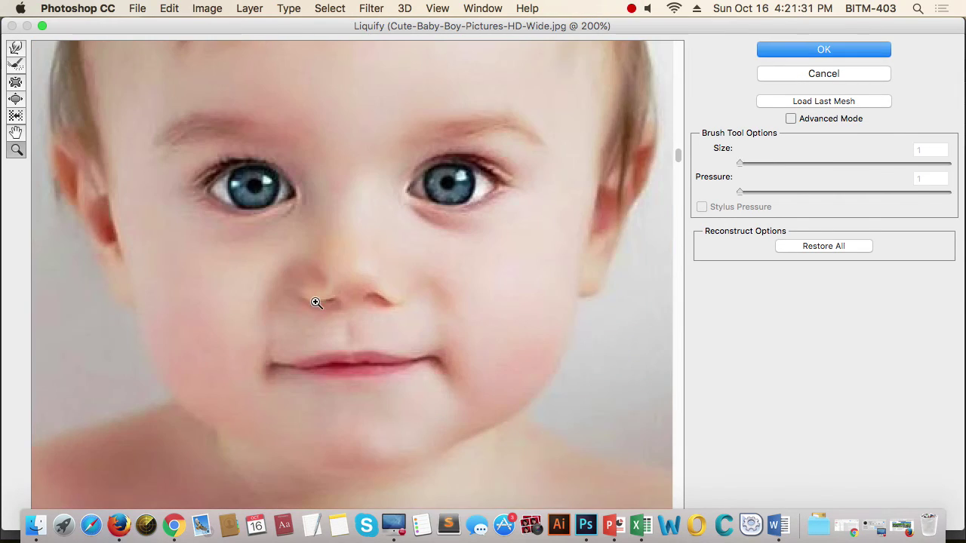
Step: Reshape the baby's nostrils with the Forward Warp tool at size 40 and pressure 100, undoing a trial stroke along the way
left_click(16, 49)
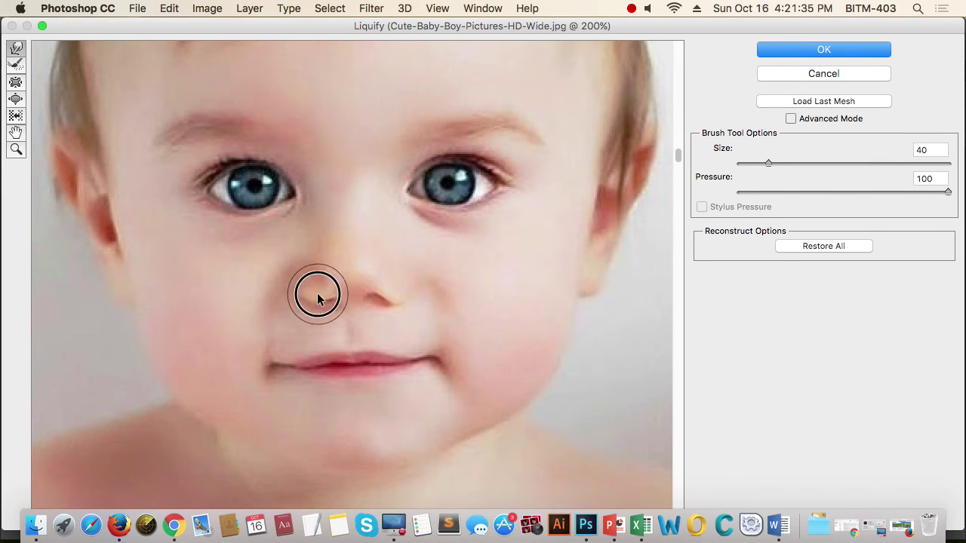
left_click_drag(352, 291, 384, 292)
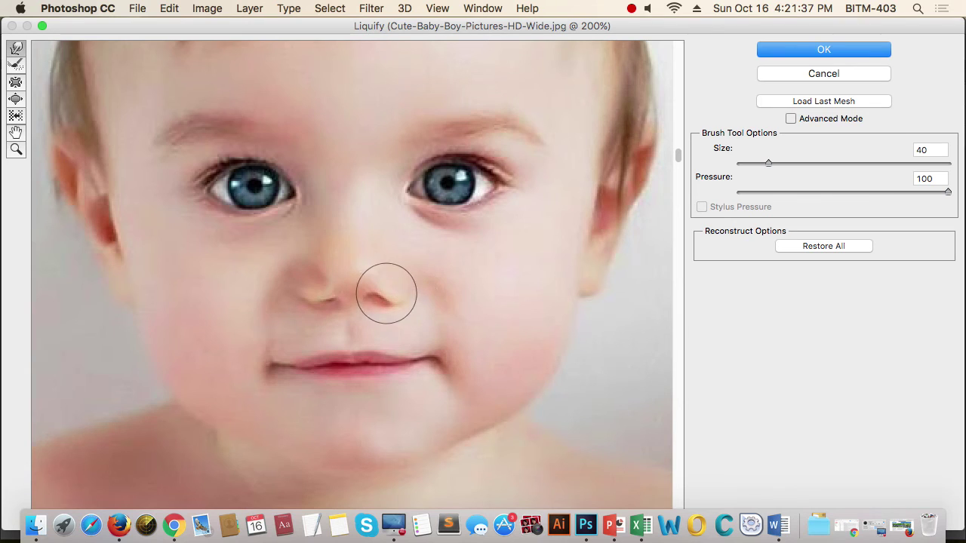
key("super+z")
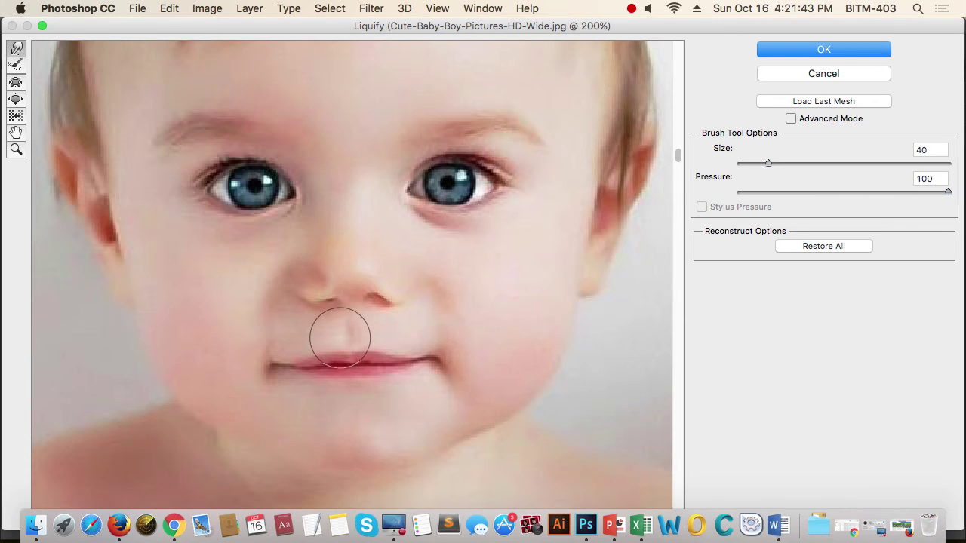
mouse_move(339, 334)
left_mouse_down()
mouse_move(310, 287)
mouse_move(378, 301)
mouse_move(384, 287)
mouse_move(344, 267)
mouse_move(346, 257)
mouse_move(350, 307)
mouse_move(385, 289)
mouse_move(316, 296)
mouse_move(312, 284)
mouse_move(412, 279)
mouse_move(377, 290)
mouse_move(308, 282)
left_mouse_up()
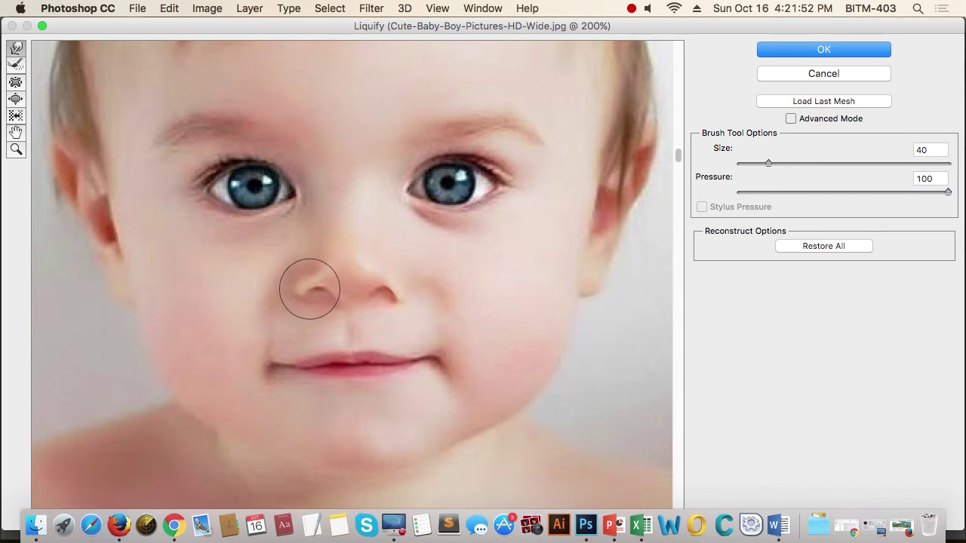
Step: Restore the distorted parts of the baby's nose with the Reconstruct tool at size 90 and pressure 100
left_click(17, 71)
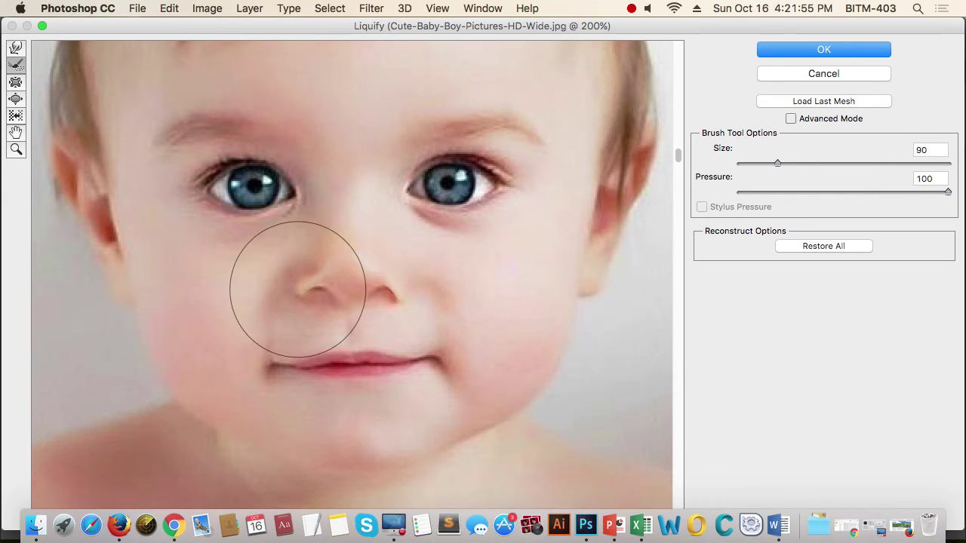
mouse_move(295, 295)
left_mouse_down()
mouse_move(334, 280)
mouse_move(377, 284)
mouse_move(327, 293)
mouse_move(311, 259)
mouse_move(321, 304)
mouse_move(366, 284)
mouse_move(357, 284)
left_mouse_up()
left_click(398, 288)
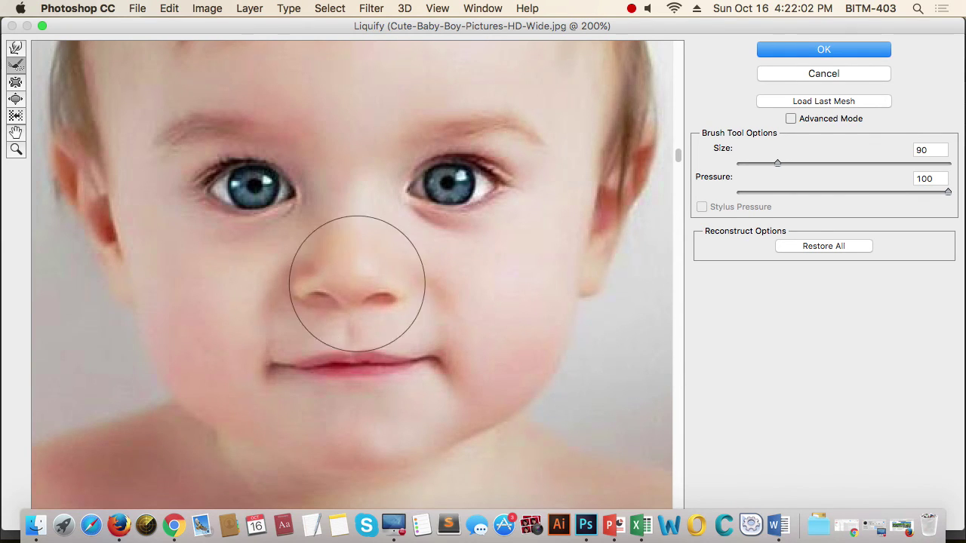
Step: Pinch both corners of the baby's mouth with the Pucker tool at size 50
left_click(18, 82)
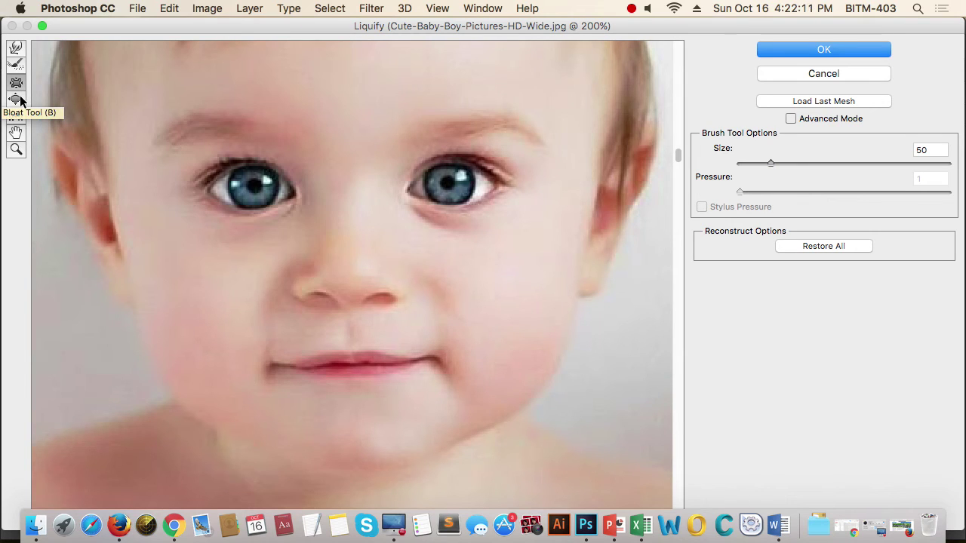
left_click(16, 98)
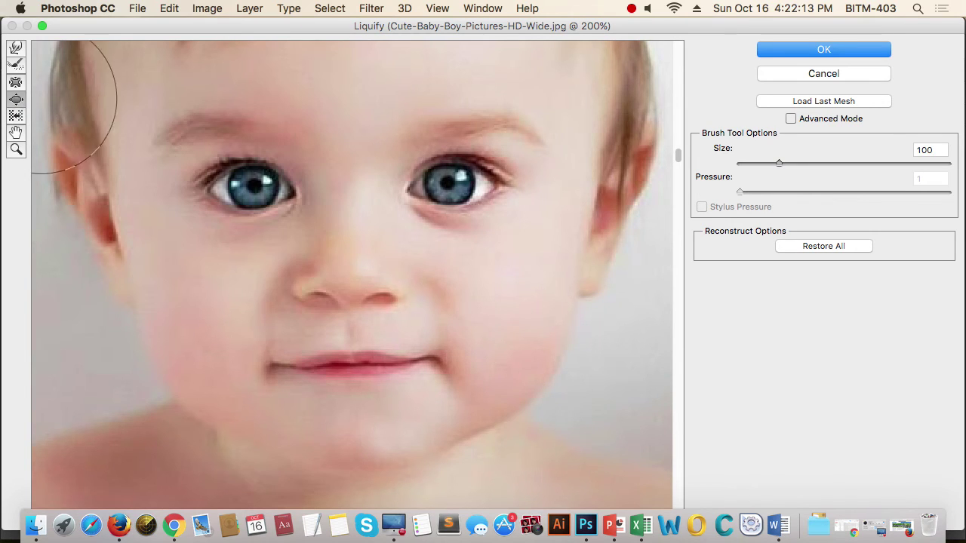
left_click(16, 83)
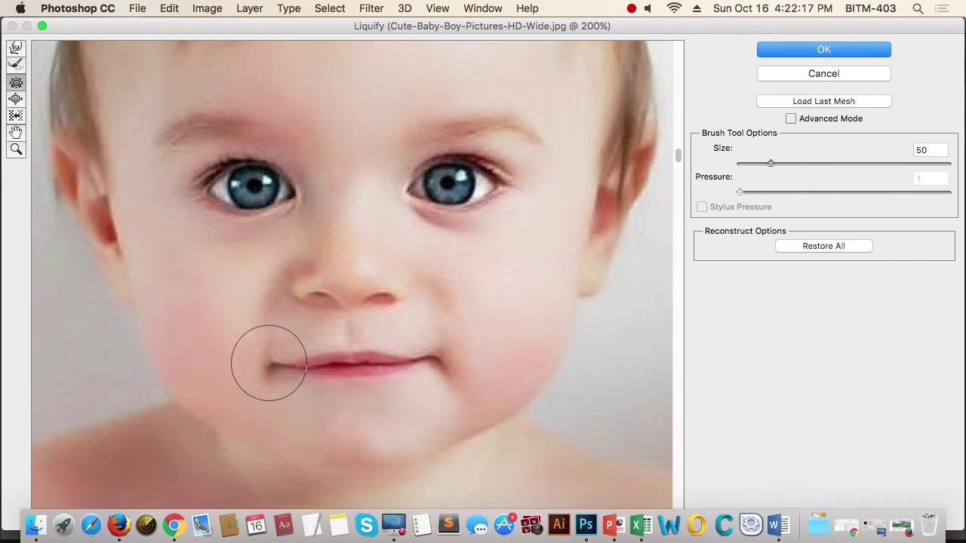
left_click_drag(265, 366, 265, 368)
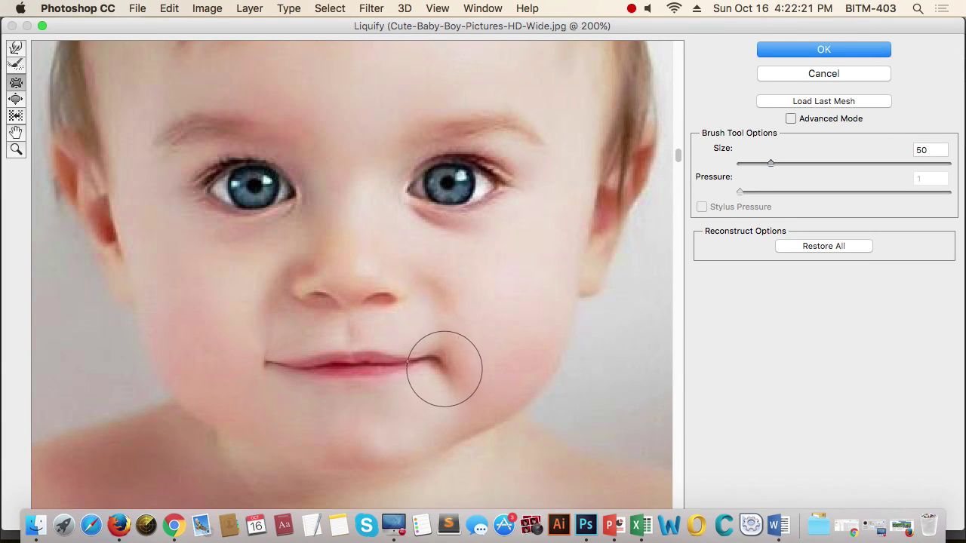
left_click_drag(445, 369, 447, 359)
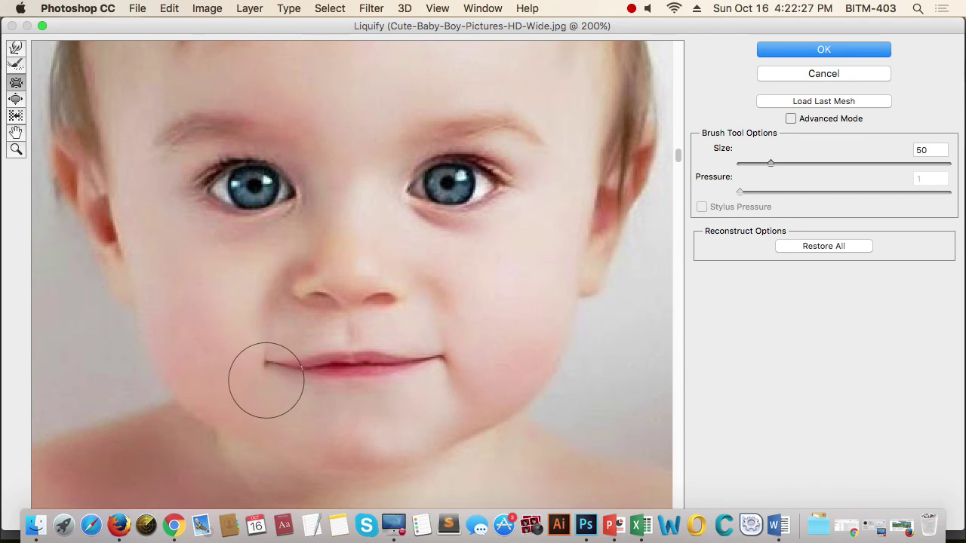
Step: Apply further Pucker strokes around both mouth corners to bend the lip line, and undo the last stroke
mouse_move(265, 375)
left_mouse_down()
mouse_move(267, 383)
mouse_move(264, 362)
left_mouse_up()
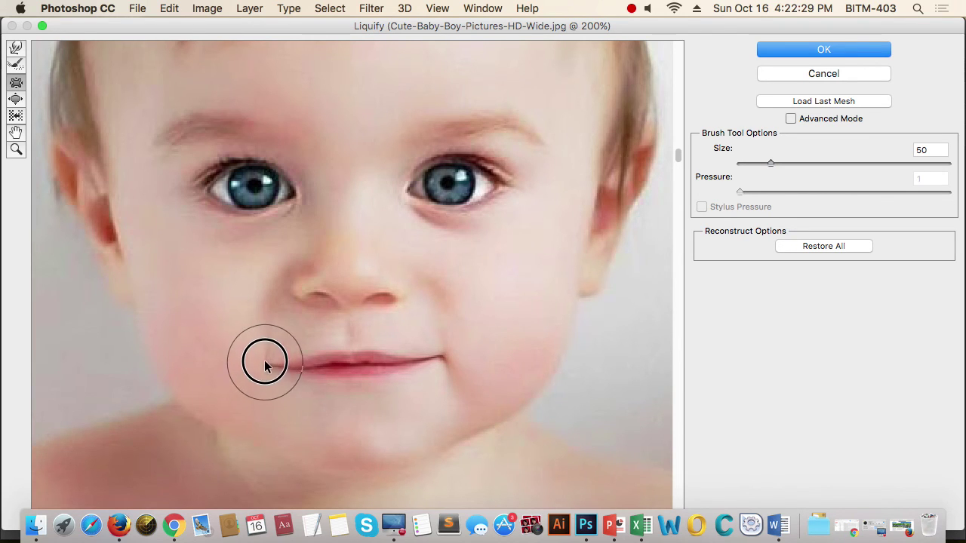
left_click_drag(453, 375, 448, 377)
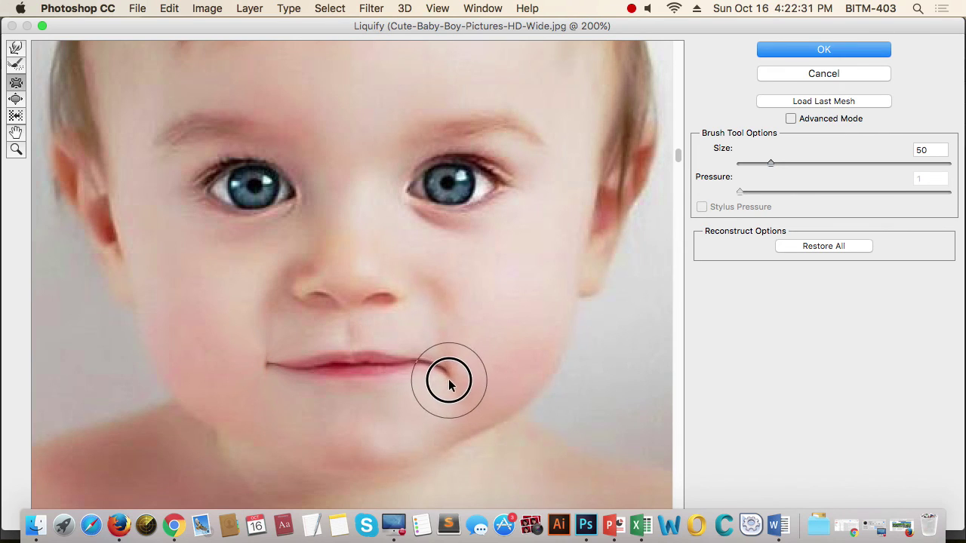
mouse_move(285, 380)
left_mouse_down()
mouse_move(287, 388)
mouse_move(279, 381)
left_mouse_up()
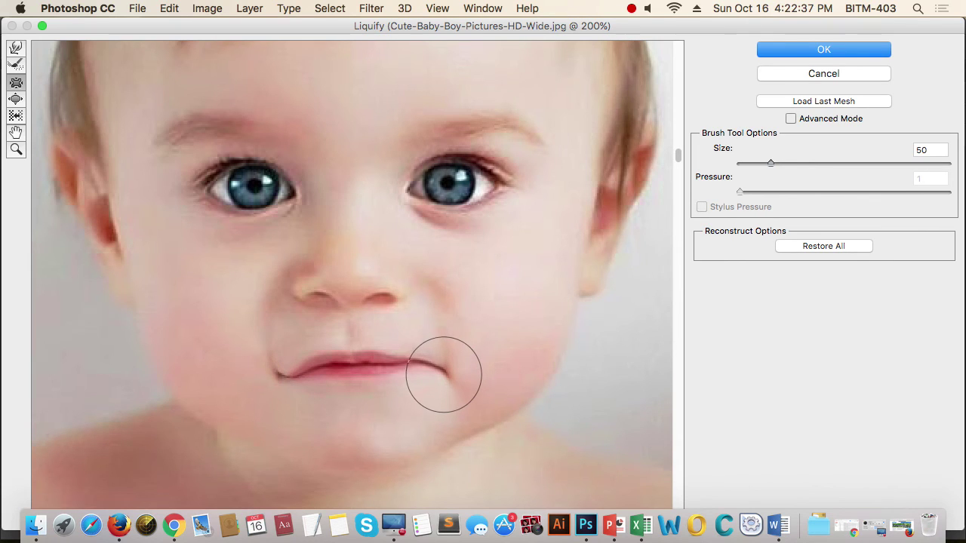
left_click_drag(442, 375, 444, 368)
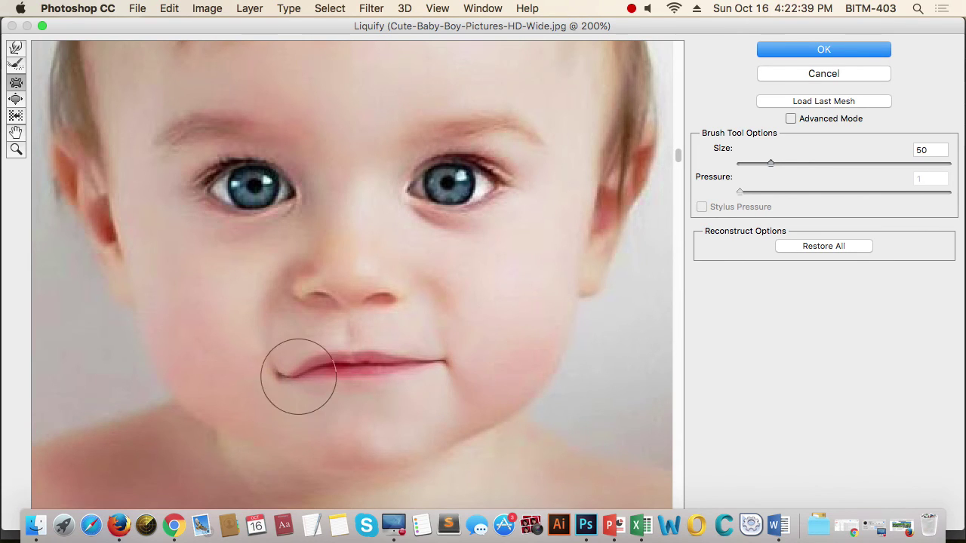
left_click_drag(300, 377, 274, 373)
key("super+z")
Step: Try to swell the right corner of the baby's mouth with the Bloat tool at size 100, and undo the stroke
left_click(16, 98)
left_click_drag(440, 373, 442, 378)
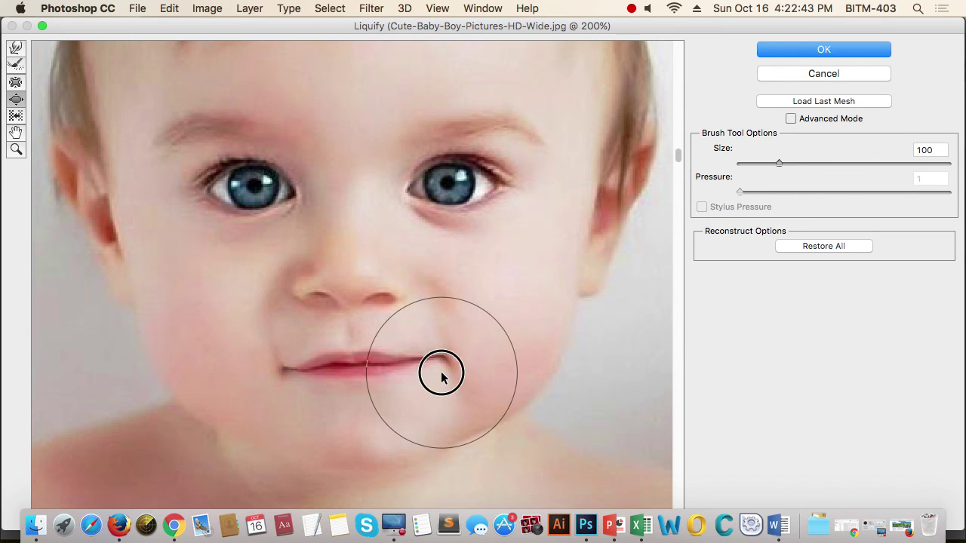
key("super+z")
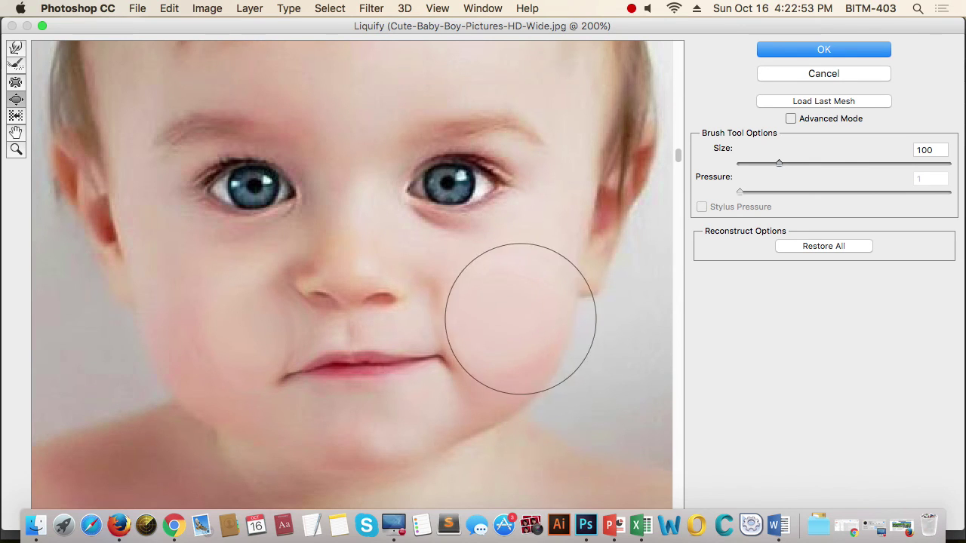
Step: Enlarge both of the baby's eyes to a similar exaggerated size with the Bloat tool at size 100
left_click_drag(458, 186, 449, 190)
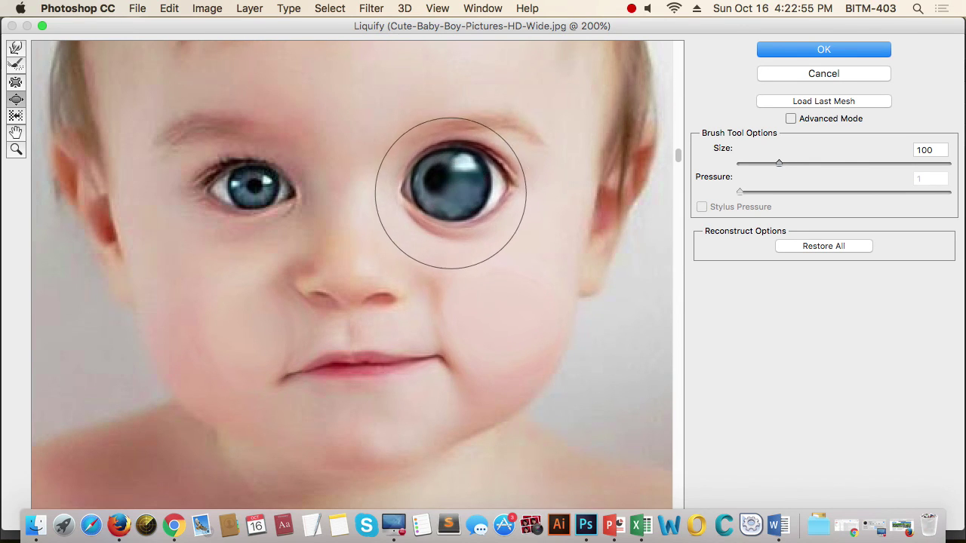
left_click_drag(226, 194, 234, 196)
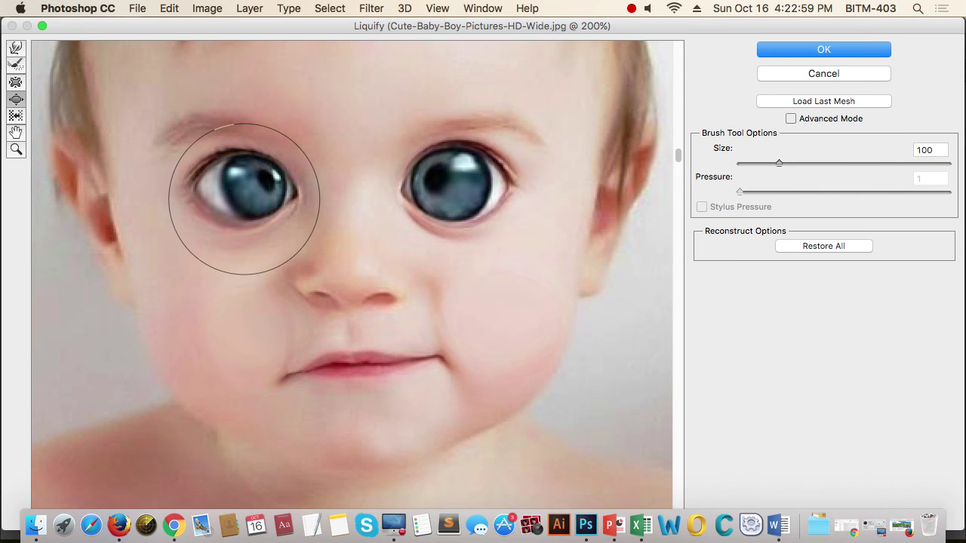
left_click_drag(242, 174, 241, 181)
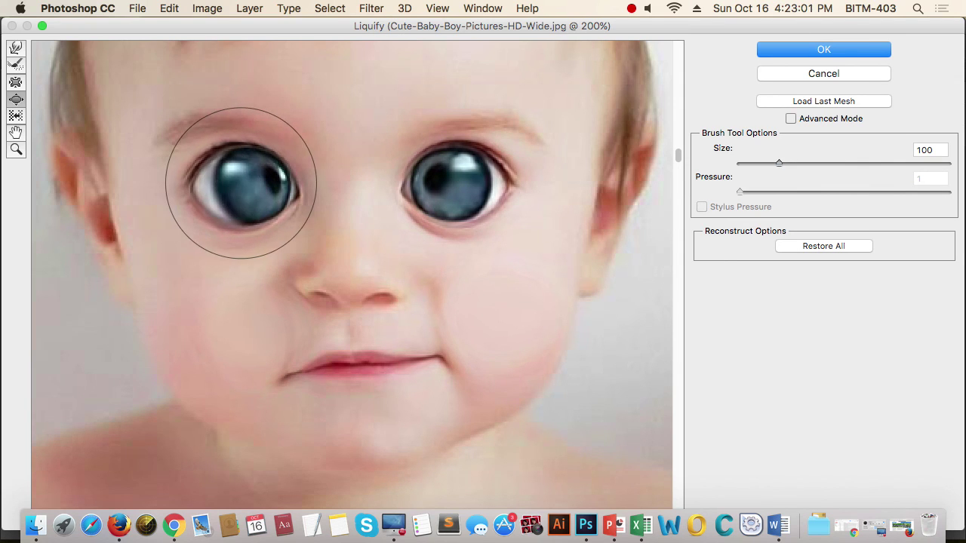
left_click(454, 197)
Step: Push the baby's cheek and jaw on the left of the photo outward with the Push Left tool at size 100 and pressure 100
left_click(20, 118)
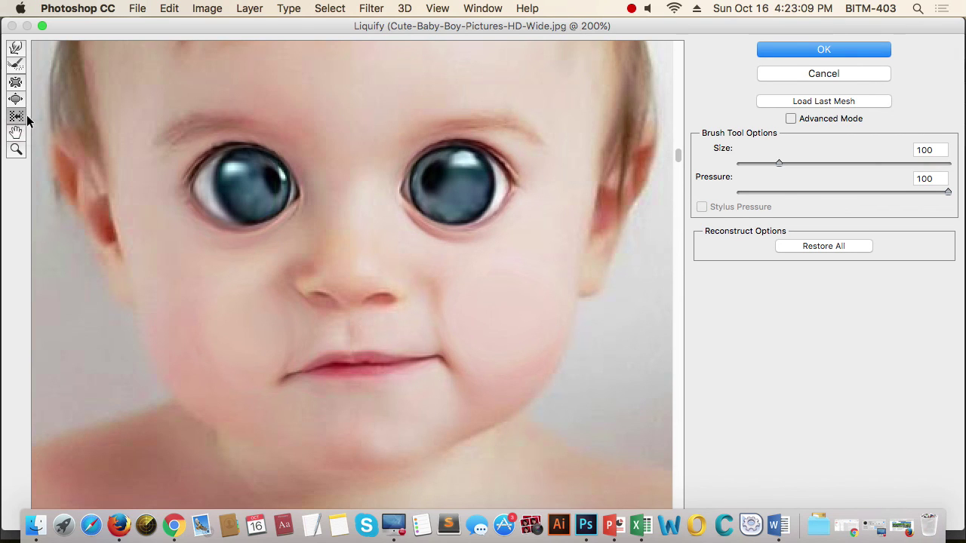
mouse_move(181, 396)
left_mouse_down()
mouse_move(191, 392)
mouse_move(178, 377)
mouse_move(141, 370)
mouse_move(186, 372)
mouse_move(170, 347)
mouse_move(161, 355)
mouse_move(184, 386)
mouse_move(144, 386)
mouse_move(158, 335)
mouse_move(138, 329)
mouse_move(189, 375)
mouse_move(161, 366)
mouse_move(190, 375)
mouse_move(166, 369)
mouse_move(159, 353)
mouse_move(173, 358)
mouse_move(158, 338)
left_mouse_up()
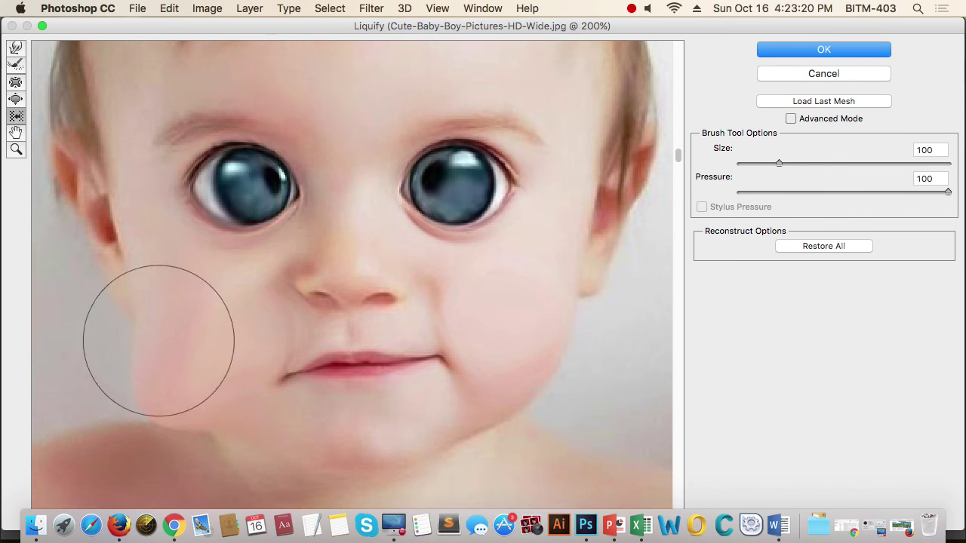
left_click(16, 134)
mouse_move(473, 284)
left_mouse_down()
mouse_move(453, 204)
mouse_move(446, 267)
mouse_move(491, 312)
mouse_move(379, 358)
left_mouse_up()
mouse_move(372, 203)
left_mouse_down()
mouse_move(491, 390)
mouse_move(458, 385)
mouse_move(458, 358)
left_mouse_up()
mouse_move(509, 216)
left_mouse_down()
mouse_move(383, 300)
mouse_move(440, 194)
mouse_move(440, 211)
mouse_move(502, 256)
mouse_move(513, 382)
mouse_move(494, 328)
mouse_move(507, 451)
left_mouse_up()
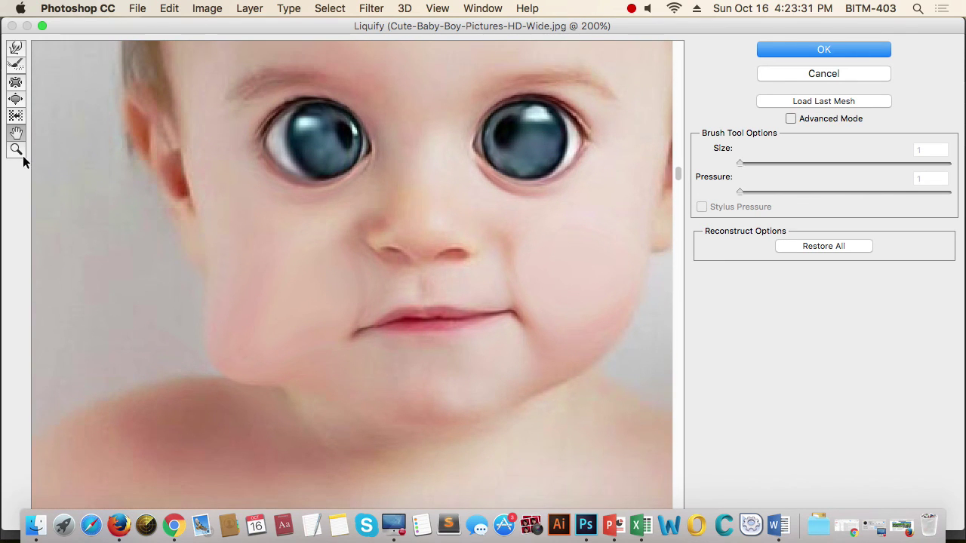
left_click(17, 50)
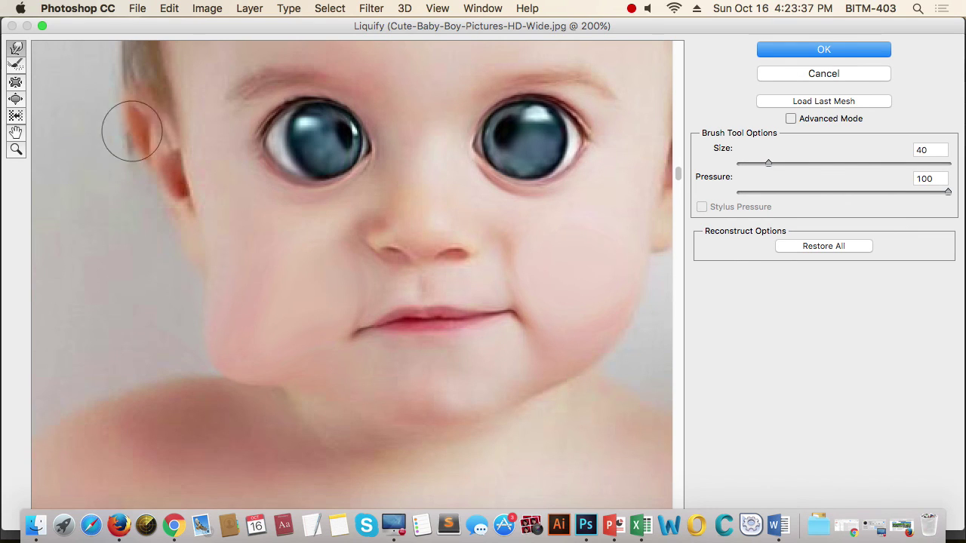
left_click(631, 8)
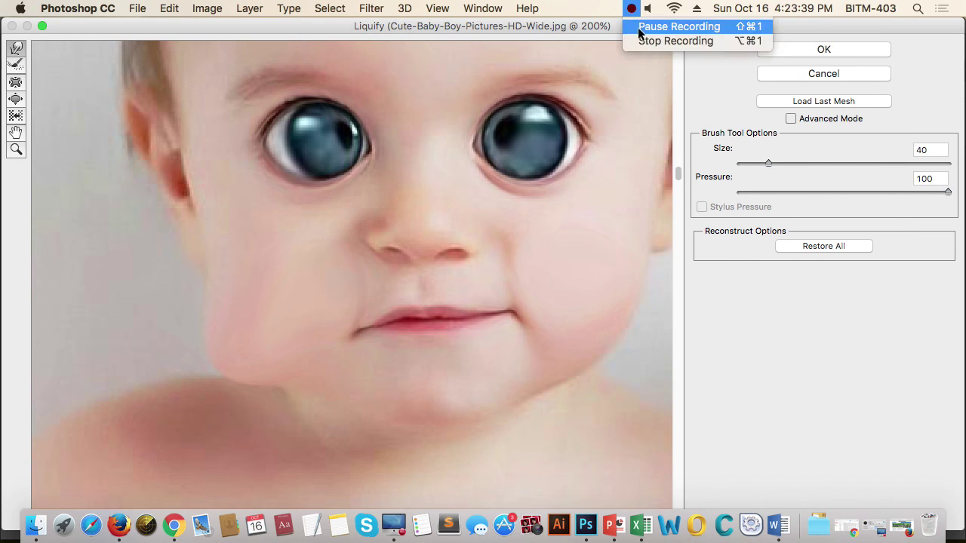